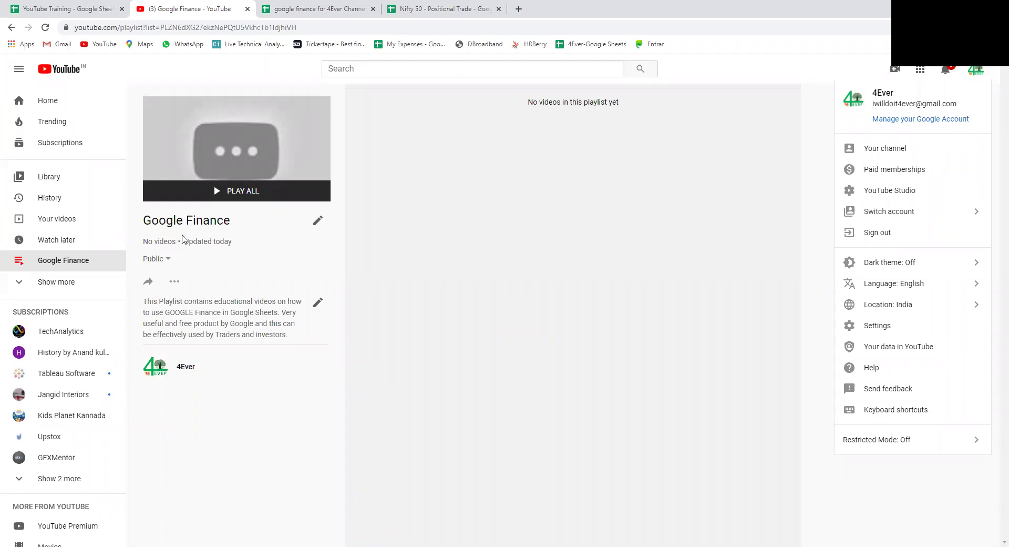
# Review the title and description of the Google Finance playlist on YouTube.
pyautogui.tripleClick(189, 223)
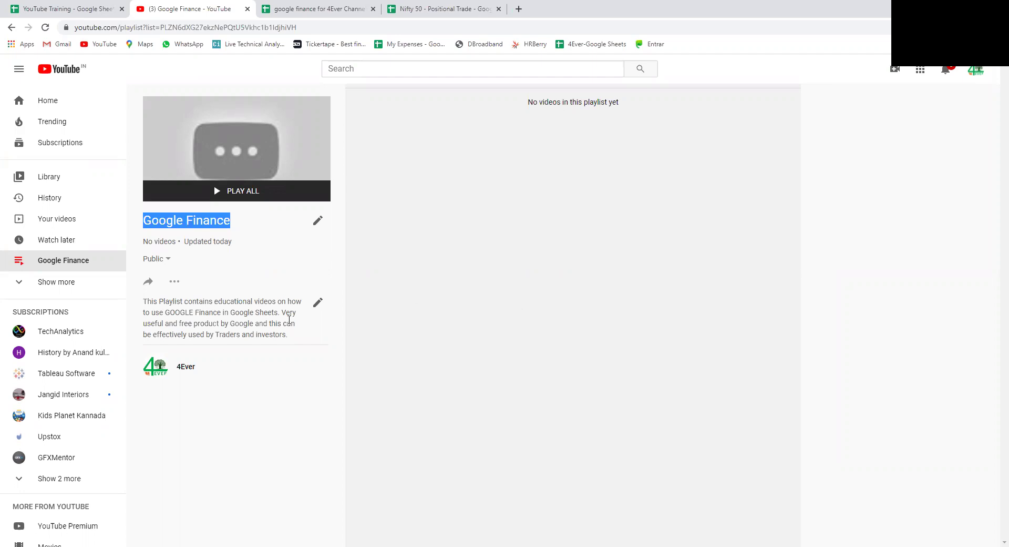
pyautogui.moveTo(298, 338); pyautogui.dragTo(142, 303)
pyautogui.click(232, 316)
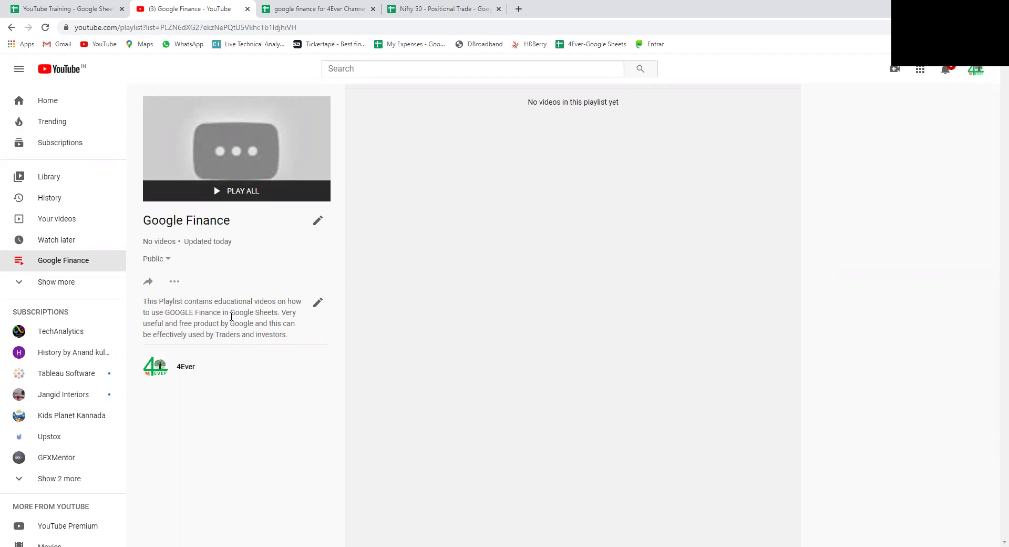
pyautogui.doubleClick(234, 221)
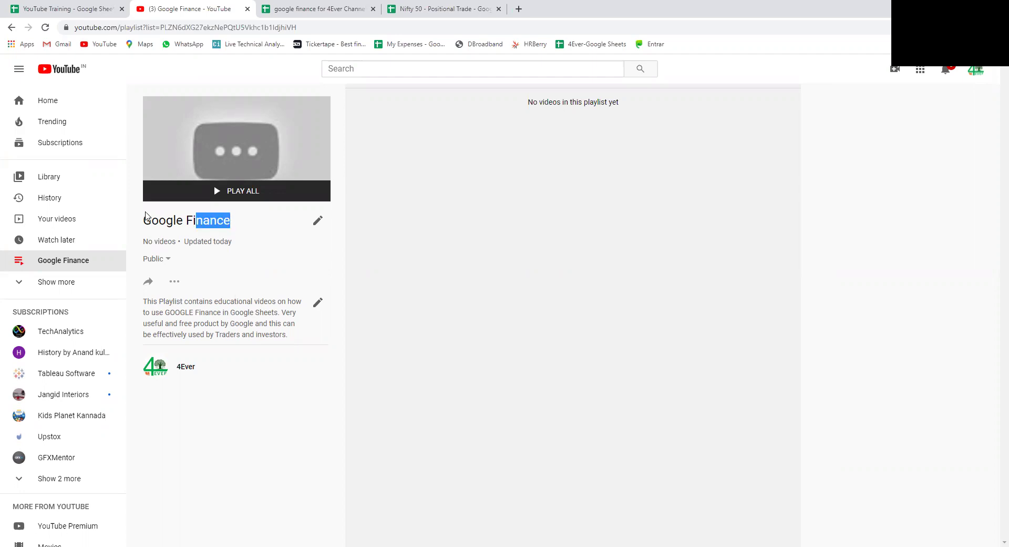
pyautogui.click(143, 218)
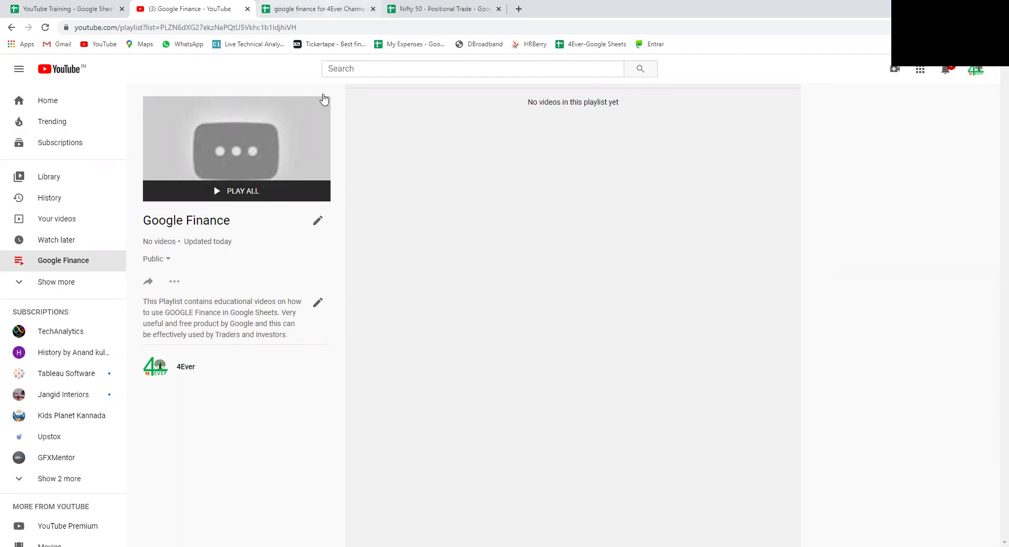
# Switch to the "google finance for 4Ever Channel" spreadsheet and read through the GOOGLEFINANCE help on syntax and attributes.
pyautogui.hotkey('ctrl', 'Tab')
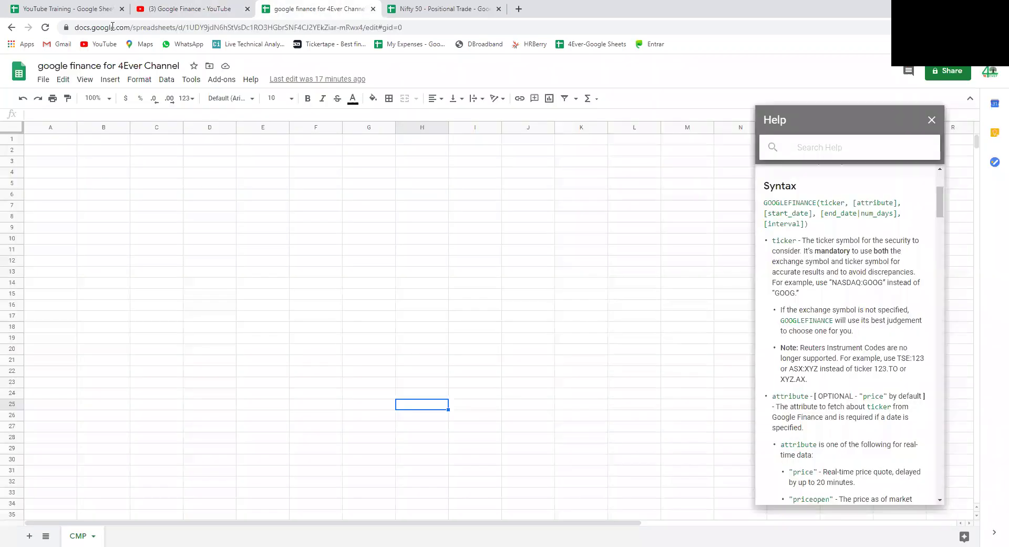
pyautogui.click(113, 27)
pyautogui.click(167, 217)
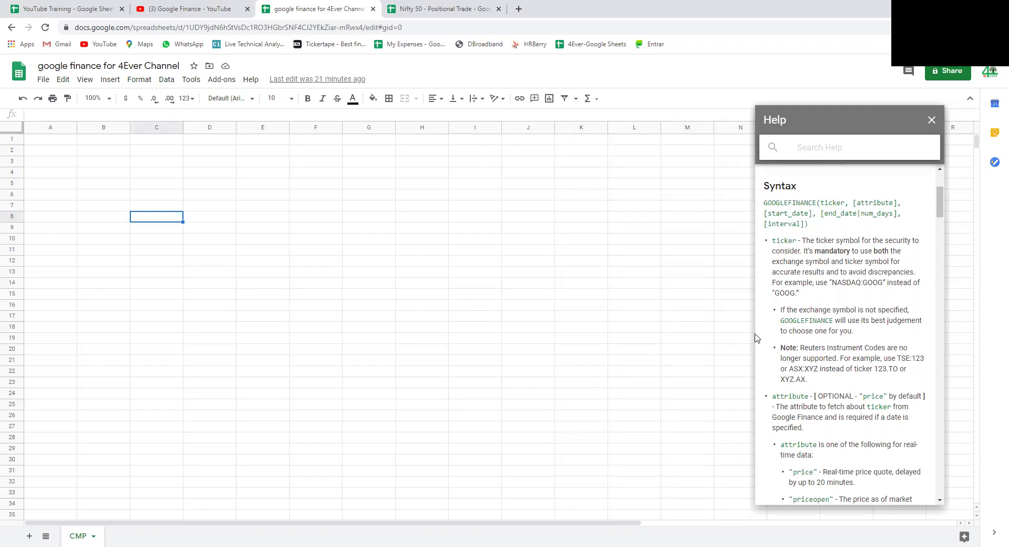
pyautogui.scroll(-1, 817, 319)
pyautogui.scroll(-4, 816, 320)
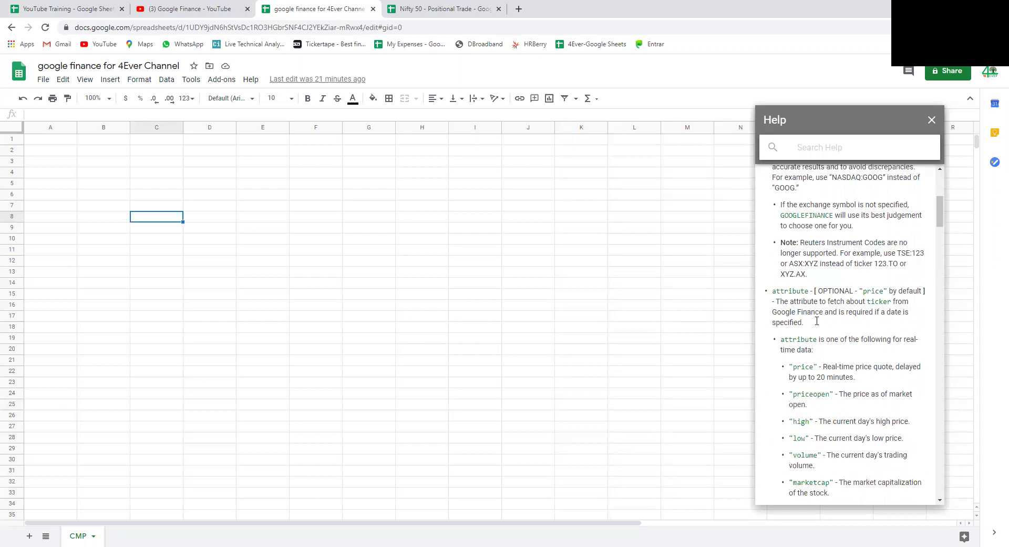
pyautogui.scroll(7, 818, 322)
pyautogui.scroll(1, 819, 322)
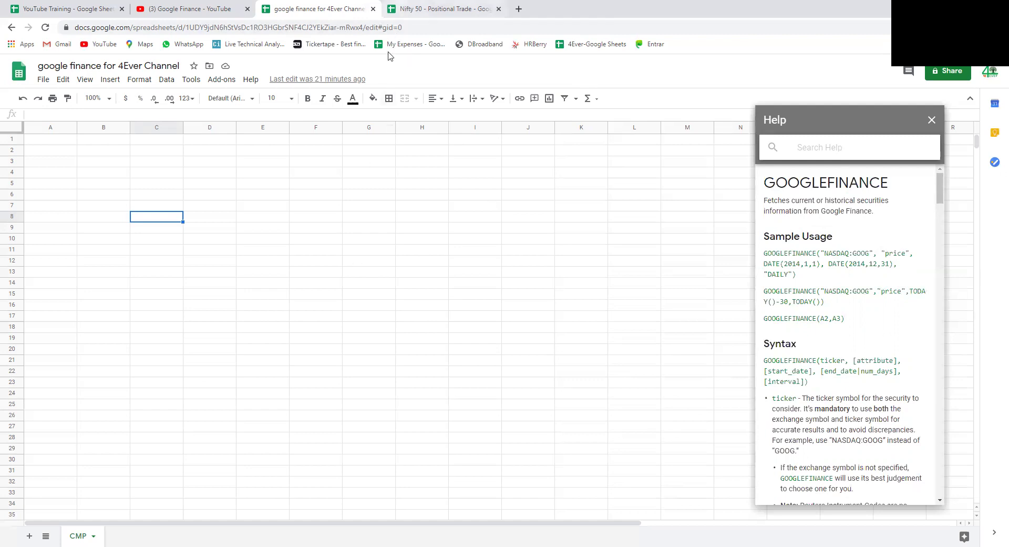
# Switch to the "Nifty 50 - Positional Trade" spreadsheet and examine the stock data on the Nifty50 - % Change sheet.
pyautogui.hotkey('ctrl', 'Tab')
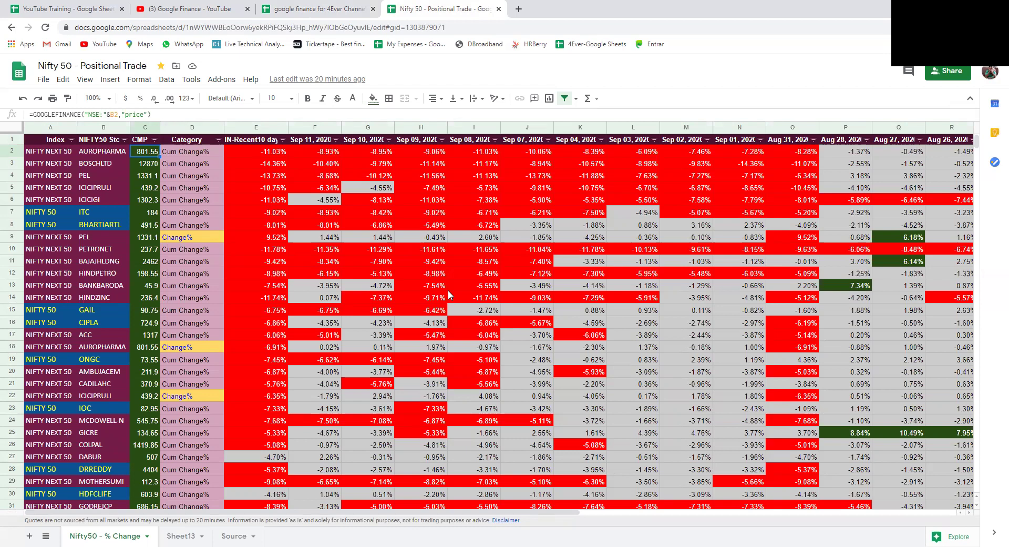
pyautogui.hotkey('ctrl', 'a')
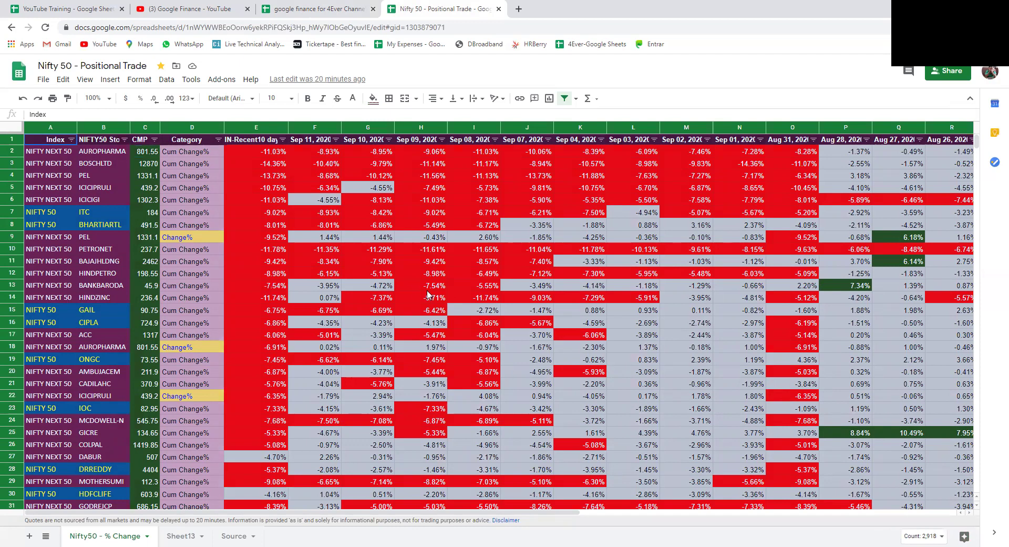
pyautogui.click(429, 293)
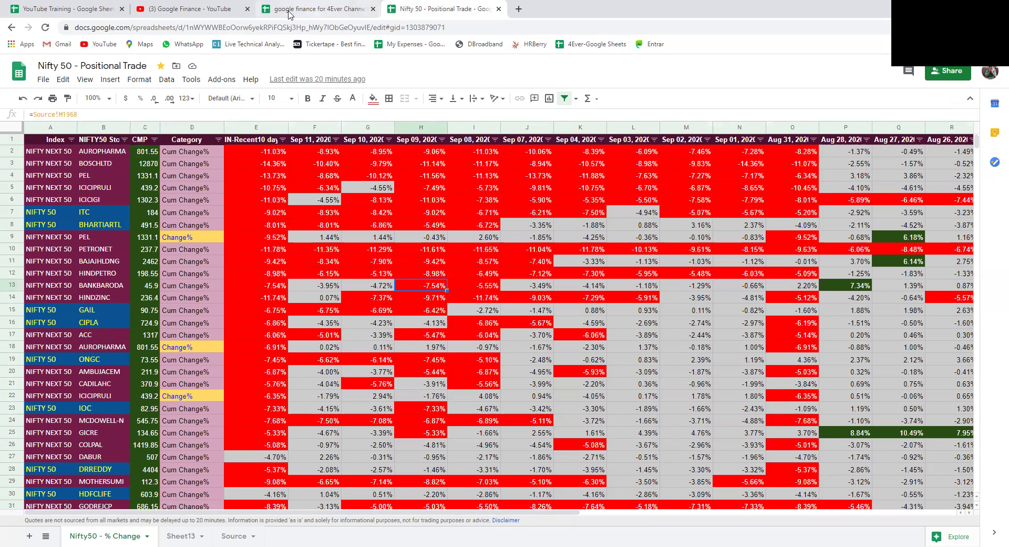
# Return to the "google finance for 4Ever Channel" spreadsheet and select cell B3 on the CMP sheet.
pyautogui.click(289, 10)
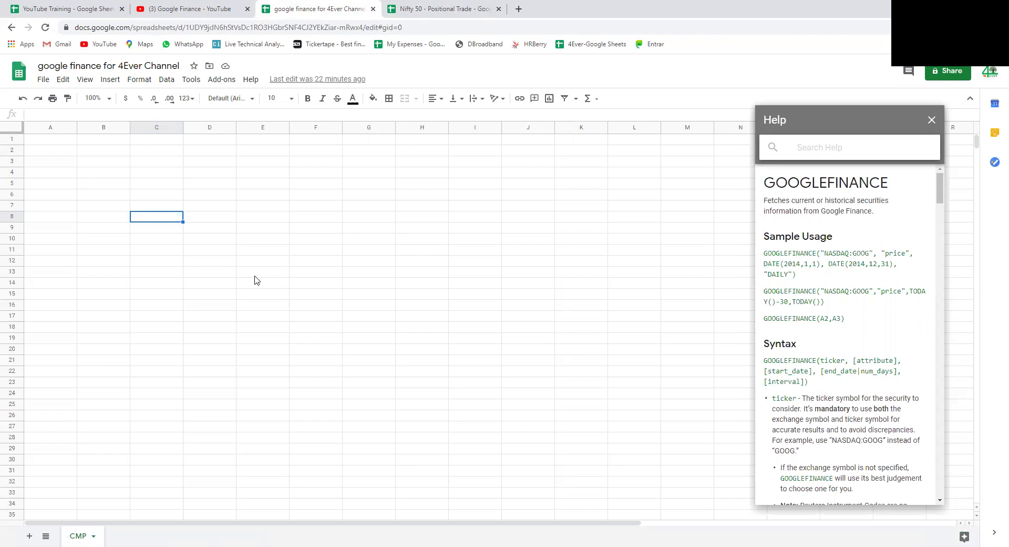
pyautogui.click(64, 144)
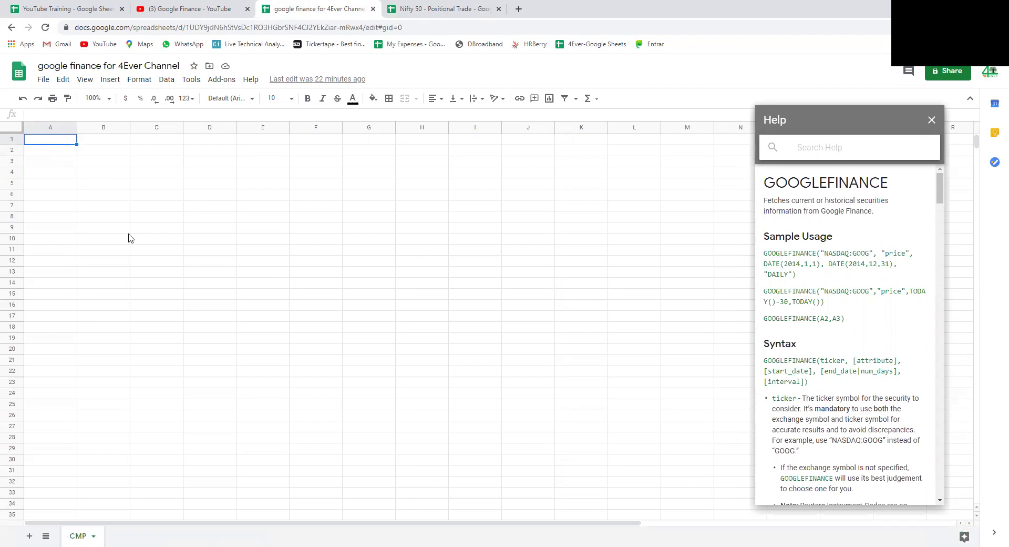
pyautogui.press('Right')
pyautogui.press('Down')
pyautogui.press('Down')
pyautogui.press('Down')
pyautogui.press('Down')
pyautogui.press('Down')
pyautogui.press('Down')
pyautogui.press('Down')
pyautogui.press('Down')
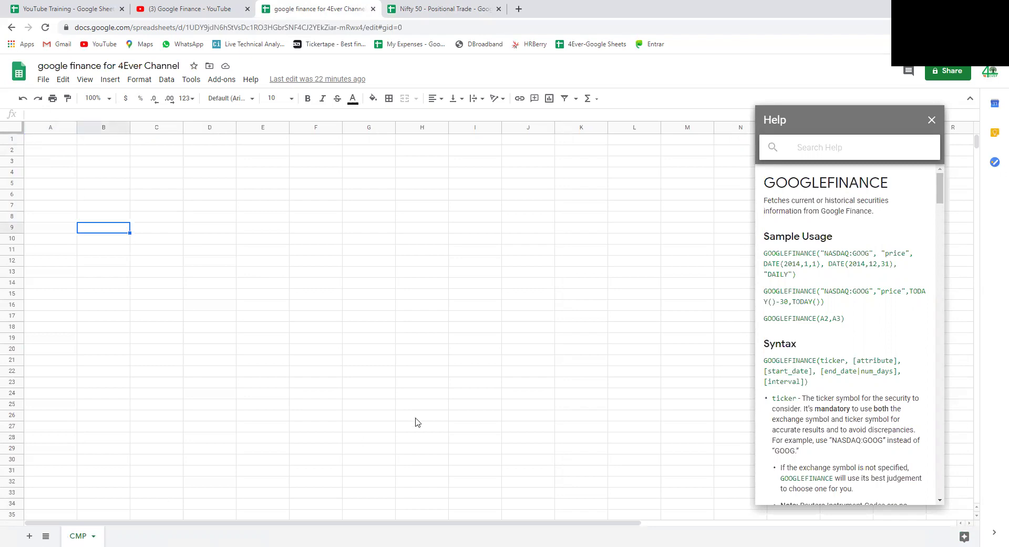
pyautogui.click(92, 161)
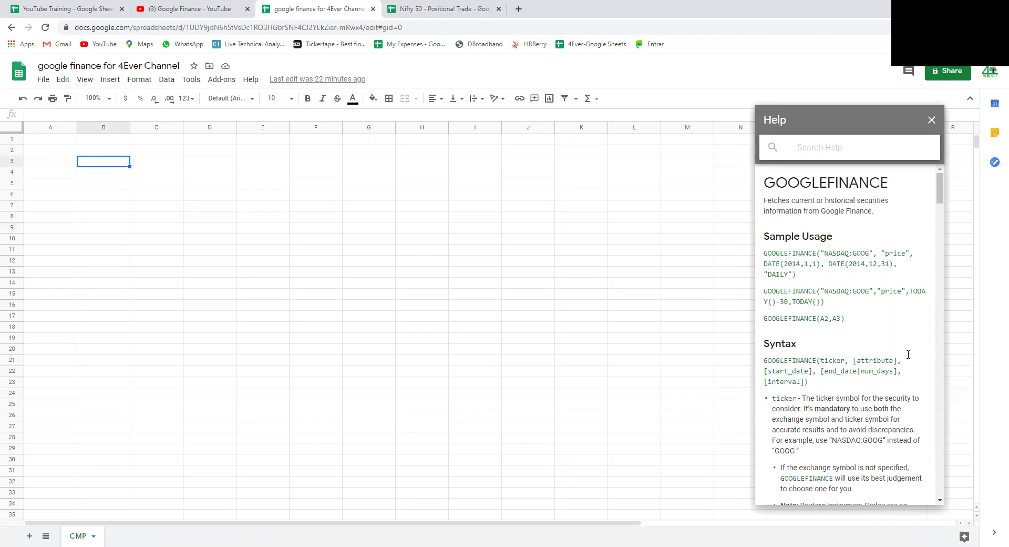
# Examine the sample GOOGLEFINANCE formulas in the help, including the function name, ticker, price attribute, dates and interval.
pyautogui.tripleClick(765, 258)
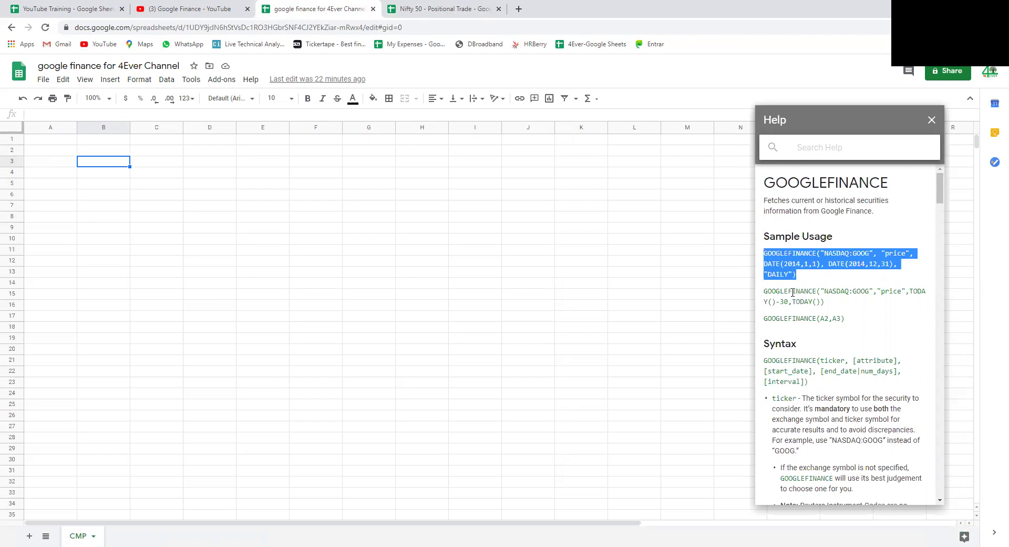
pyautogui.doubleClick(843, 254)
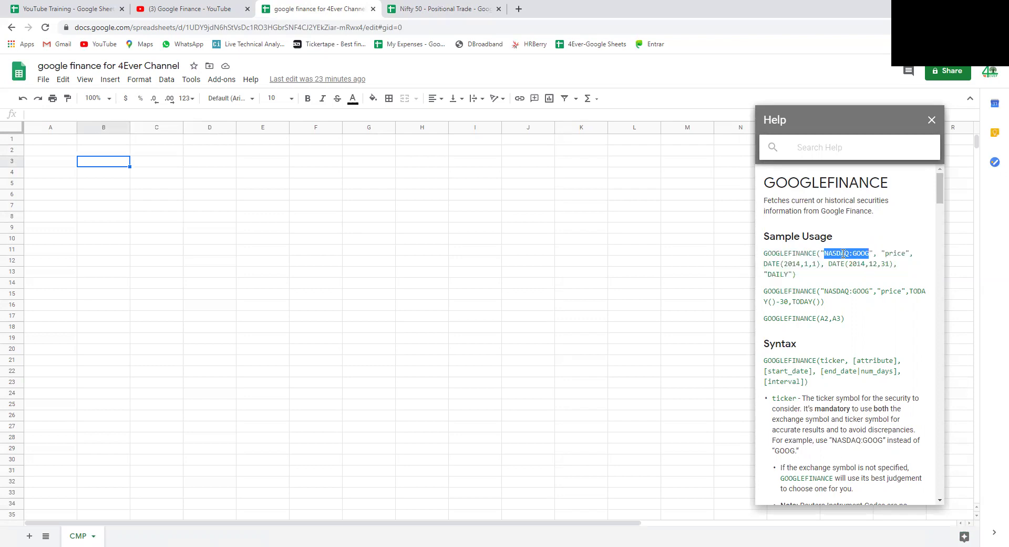
pyautogui.doubleClick(895, 253)
pyautogui.moveTo(820, 264)
pyautogui.mouseDown()
pyautogui.moveTo(764, 264)
pyautogui.moveTo(828, 264)
pyautogui.mouseUp()
pyautogui.doubleClick(778, 274)
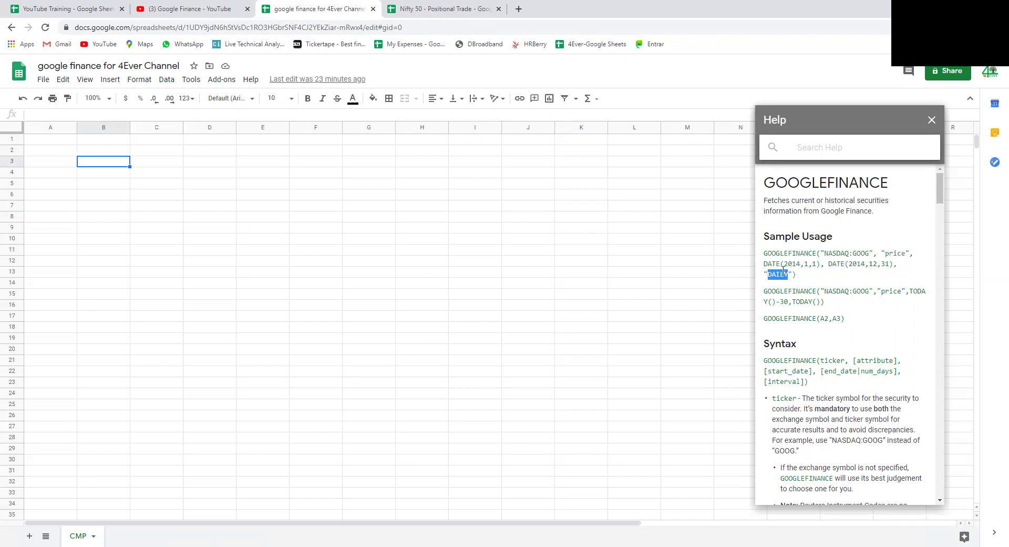
pyautogui.moveTo(845, 319); pyautogui.dragTo(762, 254)
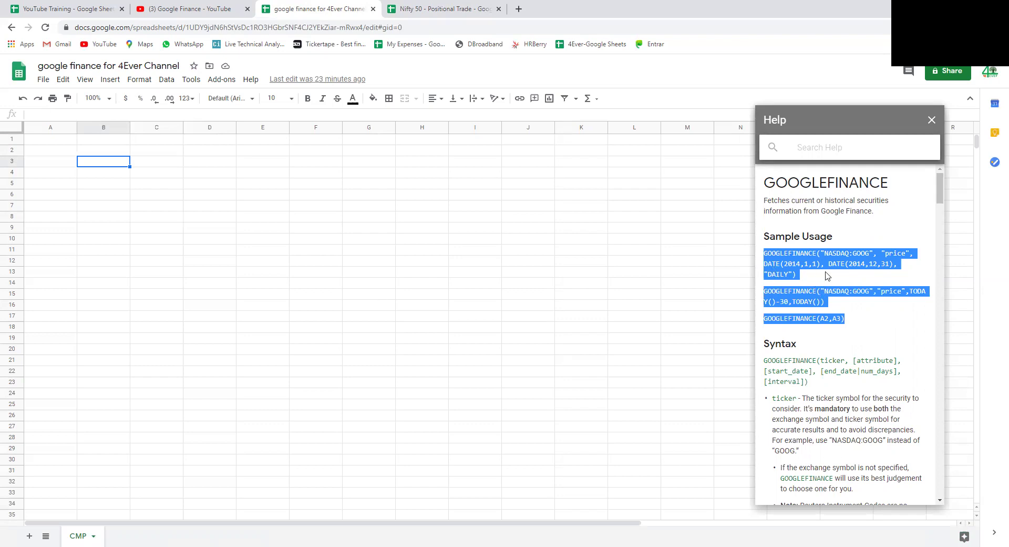
pyautogui.doubleClick(848, 252)
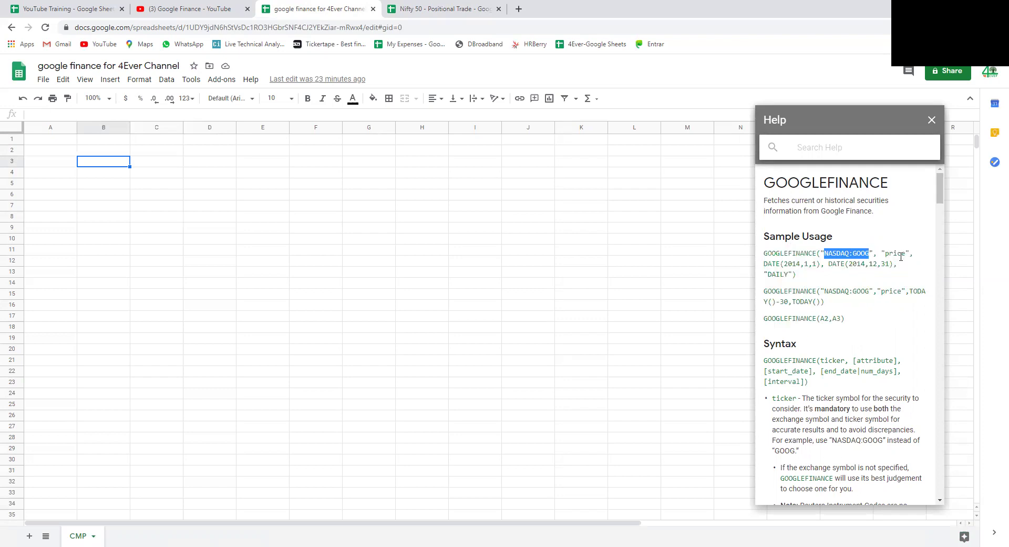
pyautogui.doubleClick(901, 256)
pyautogui.click(809, 255)
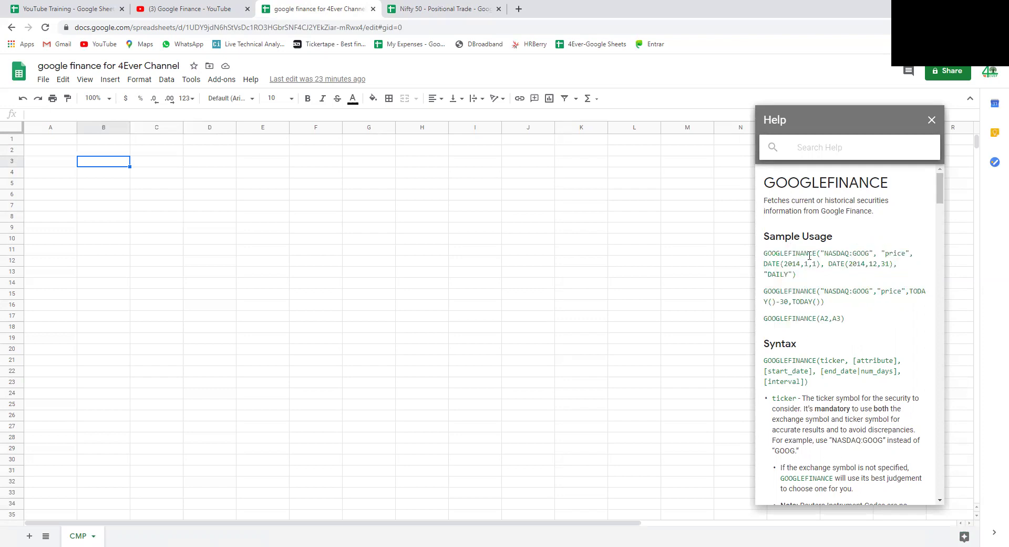
pyautogui.doubleClick(809, 255)
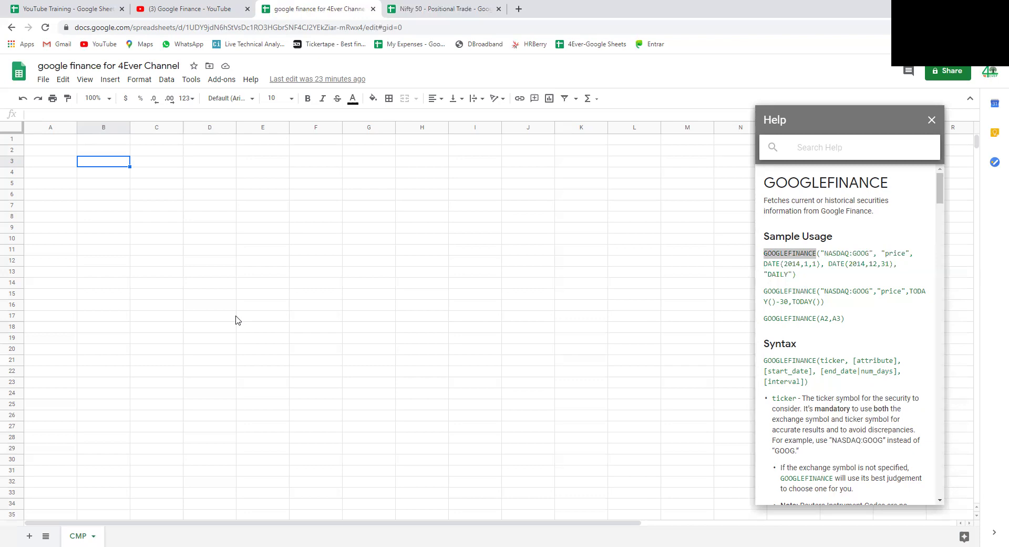
# Enter the stock symbol INFY in cell B3.
pyautogui.write('infy')
pyautogui.press('BackSpace')
pyautogui.press('BackSpace')
pyautogui.press('BackSpace')
pyautogui.press('BackSpace')
pyautogui.write('INFY')
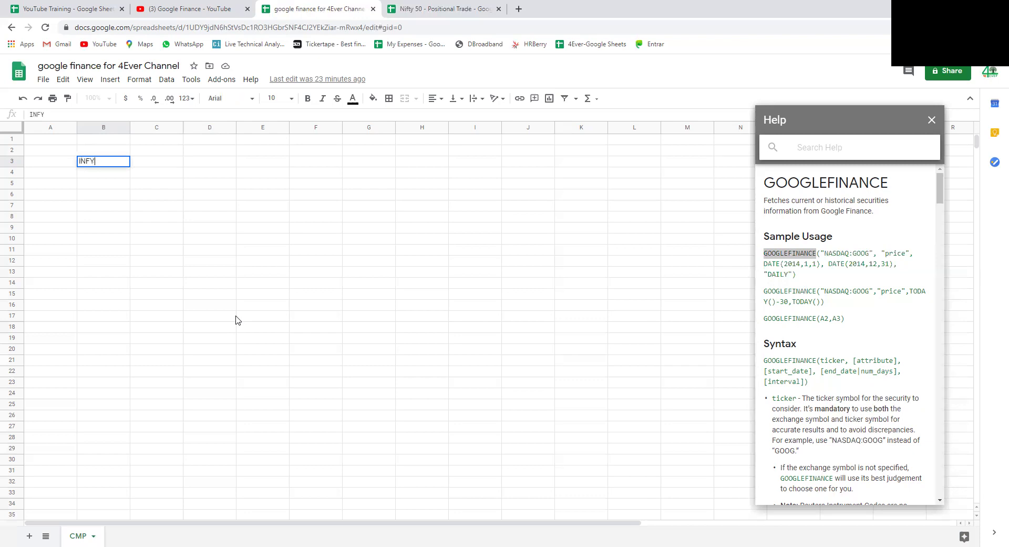
pyautogui.press('Return')
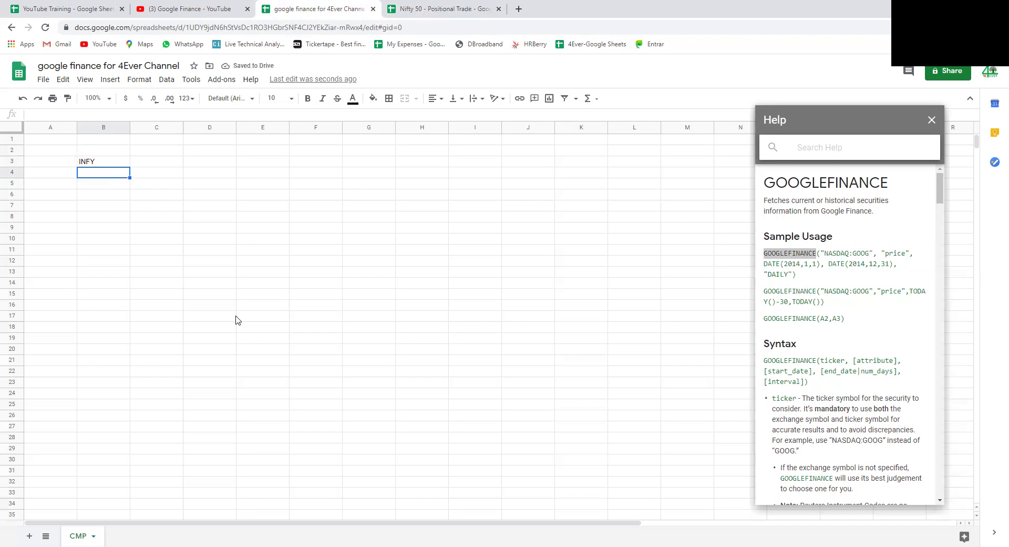
# Enter the exchange code NSE in cell A3, beside the INFY symbol.
pyautogui.click(151, 163)
pyautogui.press('Left')
pyautogui.press('Left')
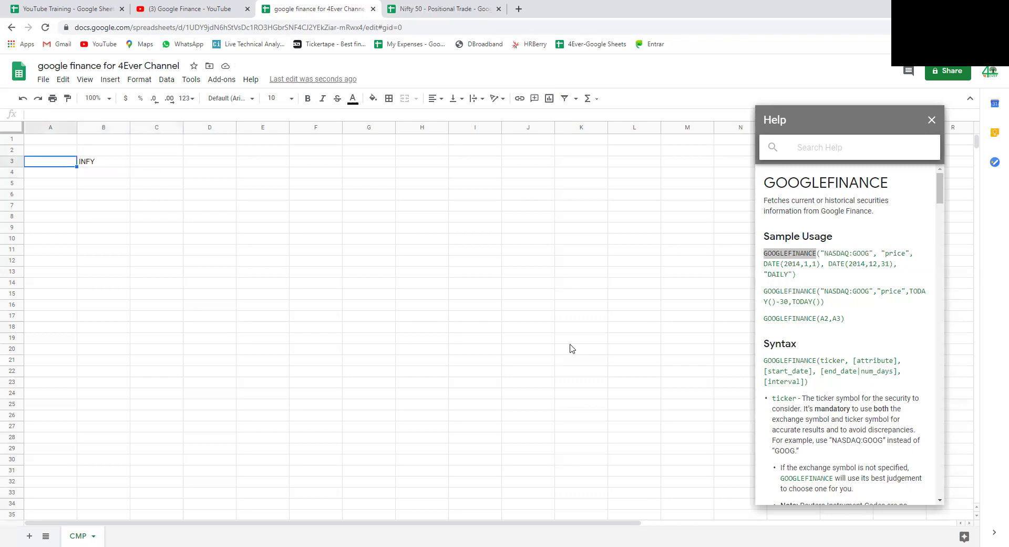
pyautogui.write('NS')
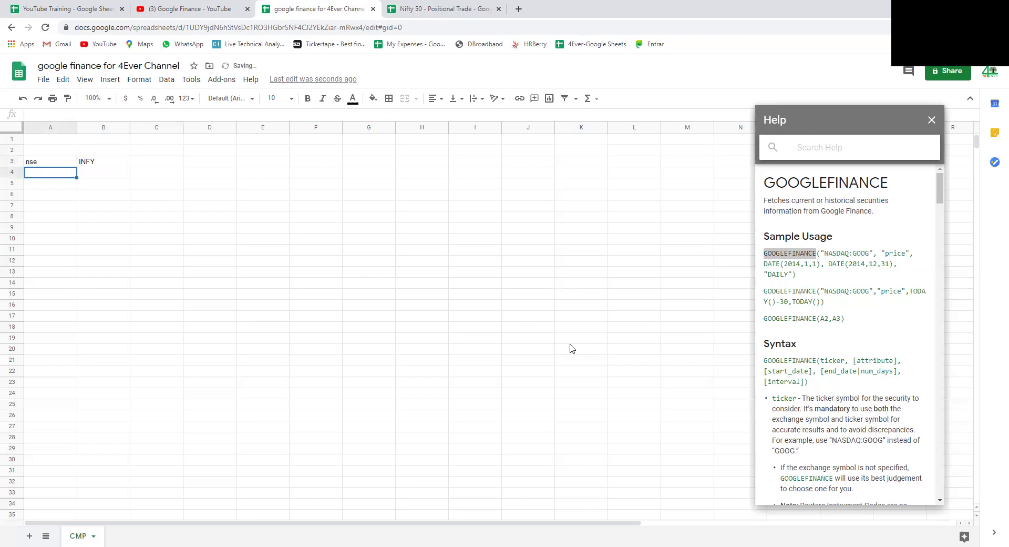
pyautogui.write('E')
pyautogui.press('Return')
# Begin a GOOGLEFINANCE formula in cell C3, up to its opening parenthesis.
pyautogui.click(177, 165)
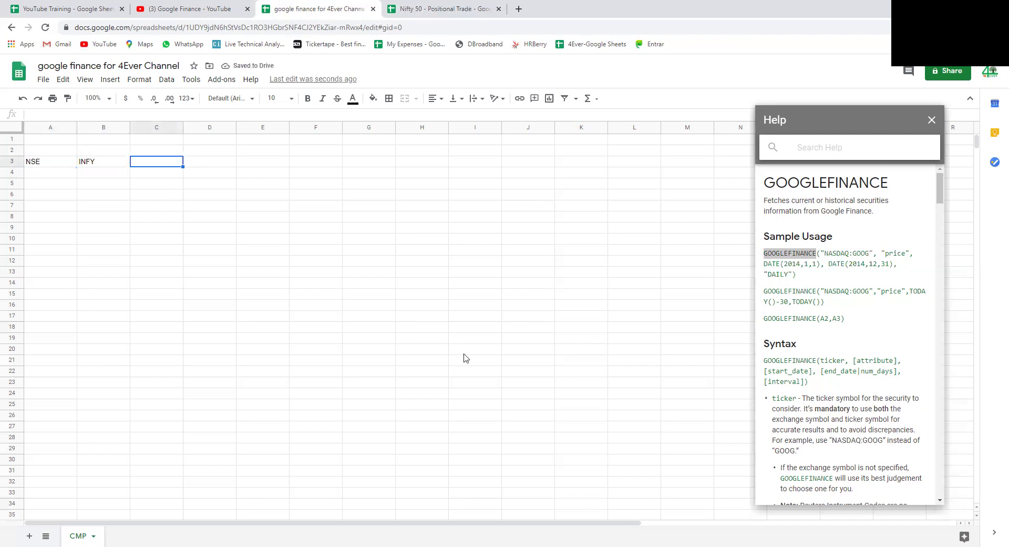
pyautogui.write('=GOO')
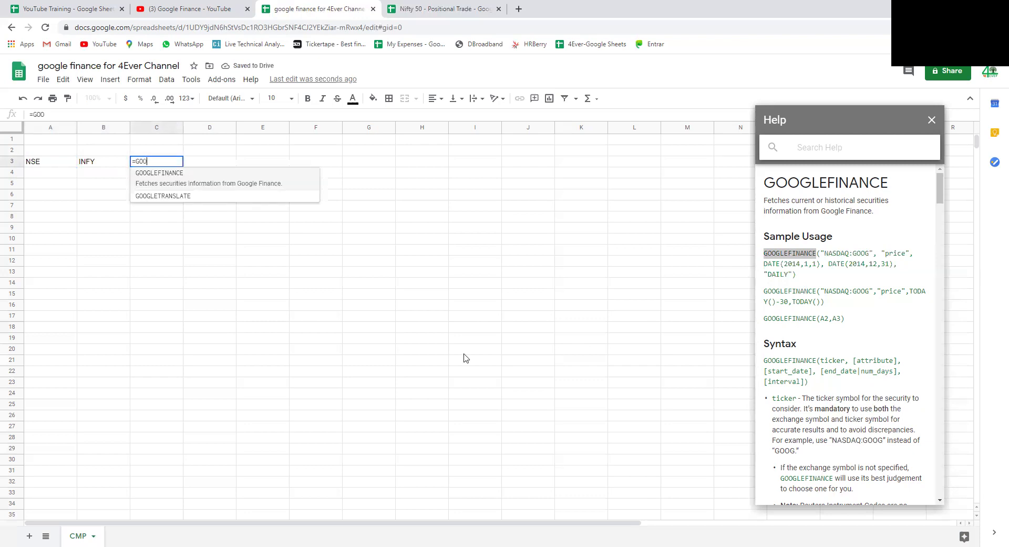
pyautogui.write('GLEFINE')
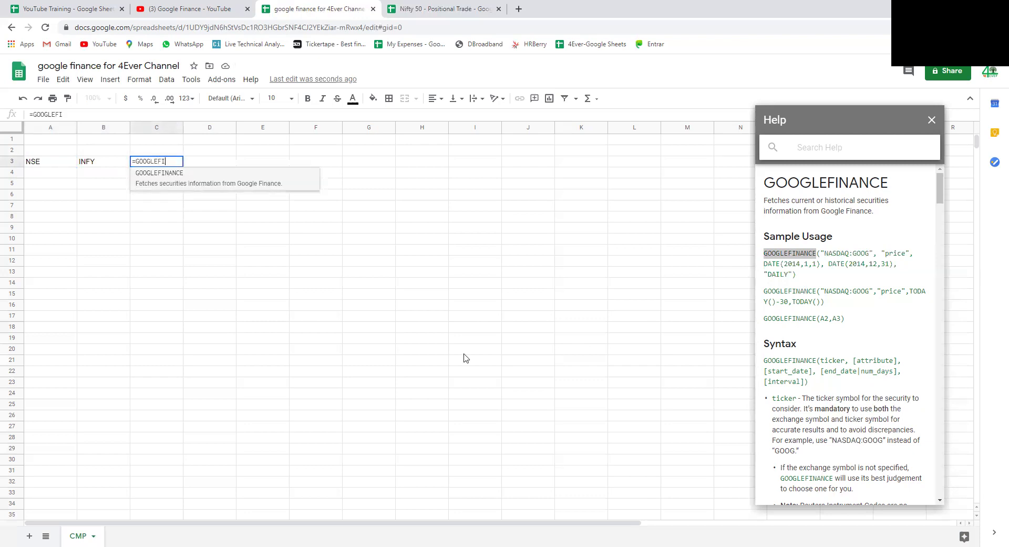
pyautogui.press('BackSpace')
pyautogui.press('BackSpace')
pyautogui.press('BackSpace')
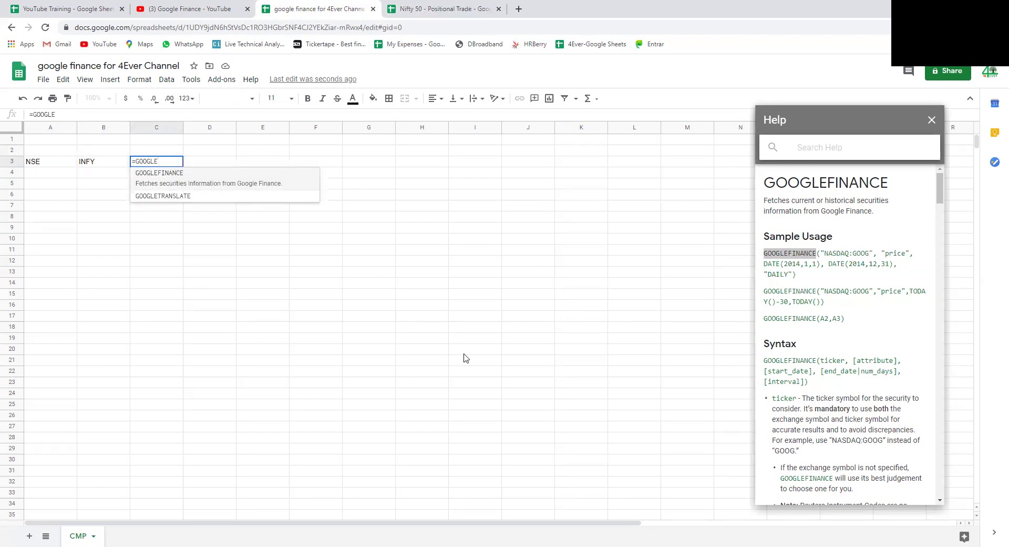
pyautogui.write('F')
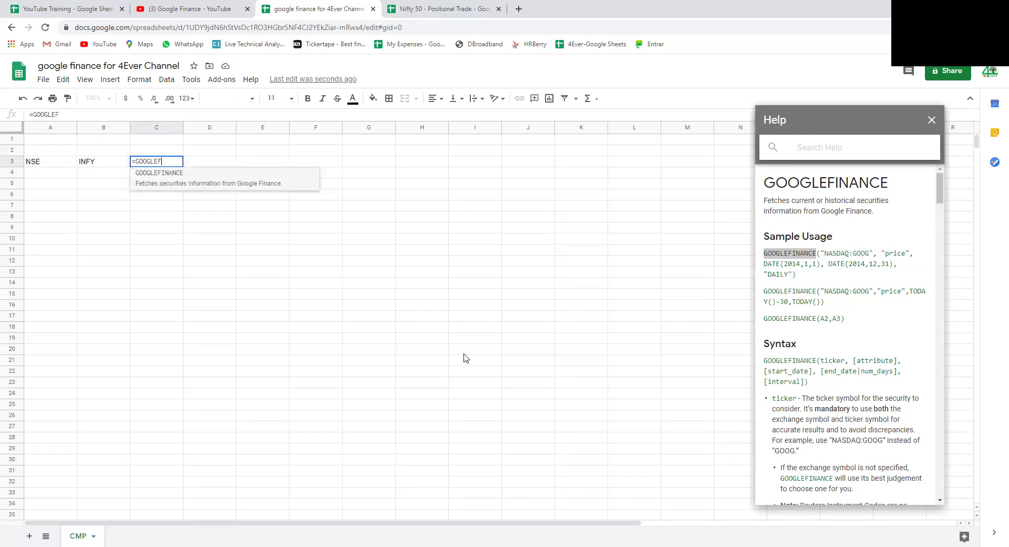
pyautogui.press('BackSpace')
pyautogui.press('BackSpace')
pyautogui.write('EFINANCE(')
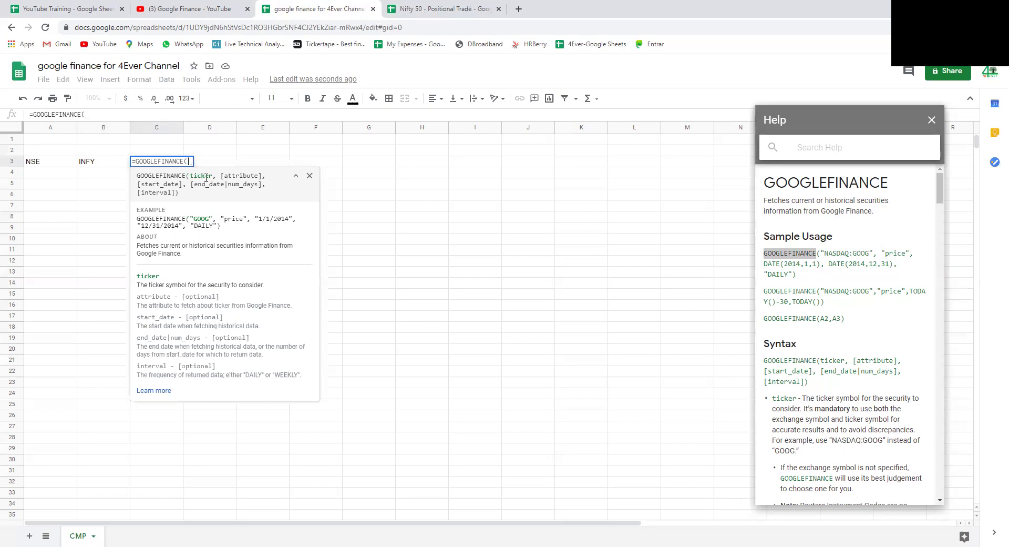
# Enter "NSE:INFY" as the ticker argument of the GOOGLEFINANCE formula in cell C3, followed by a comma.
pyautogui.write('"nse')
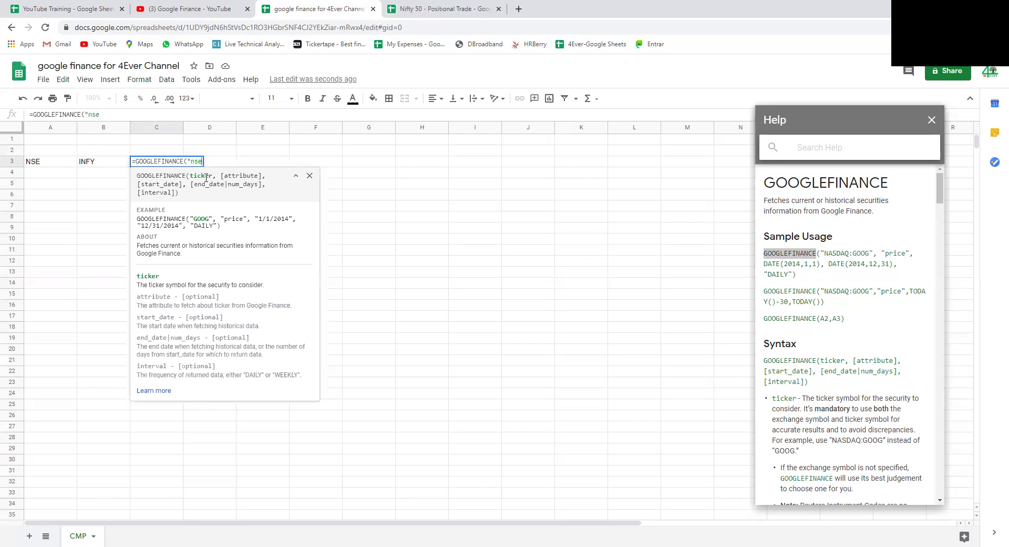
pyautogui.press('BackSpace')
pyautogui.press('BackSpace')
pyautogui.press('BackSpace')
pyautogui.write('NSE:INFY"')
pyautogui.write(', ')
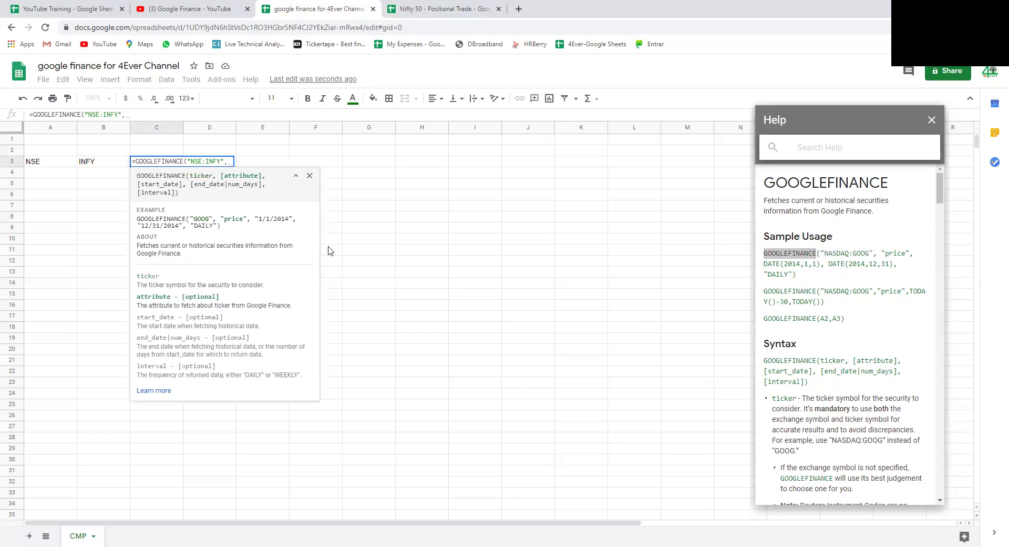
# Complete the formula in C3 as =GOOGLEFINANCE("NSE:INFY","price") and reselect the cell.
pyautogui.write('"PRICE')
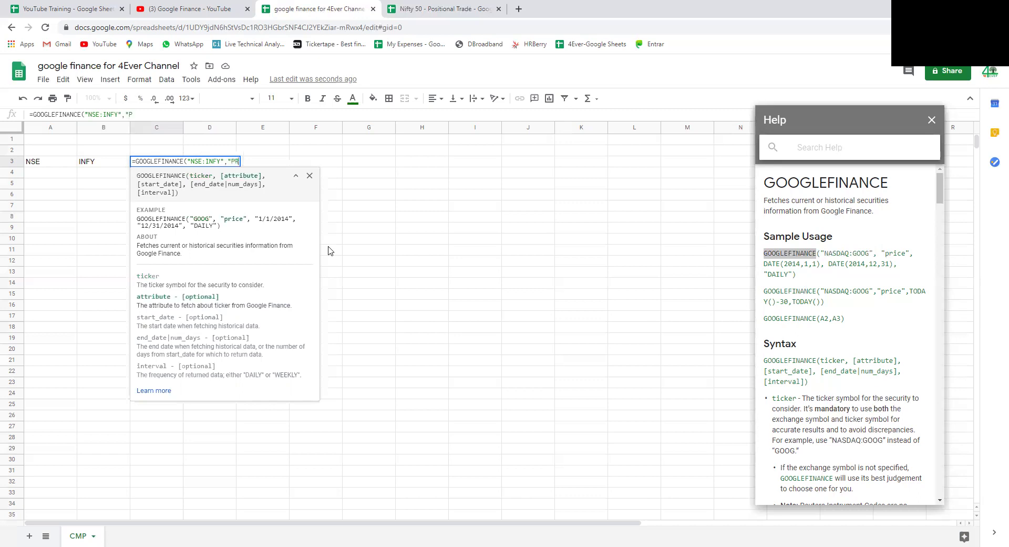
pyautogui.press('BackSpace')
pyautogui.press('BackSpace')
pyautogui.press('BackSpace')
pyautogui.press('BackSpace')
pyautogui.write('price")')
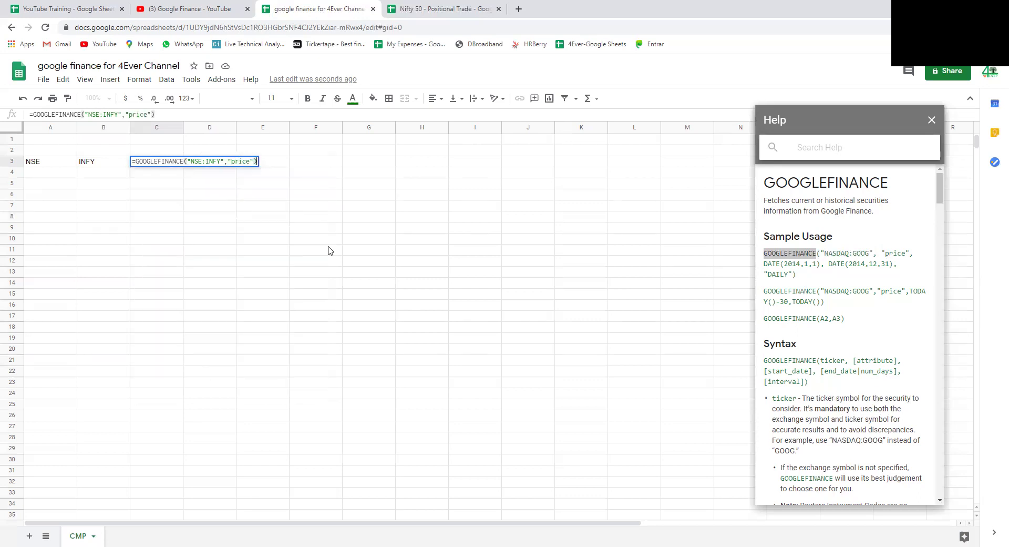
pyautogui.press('Return')
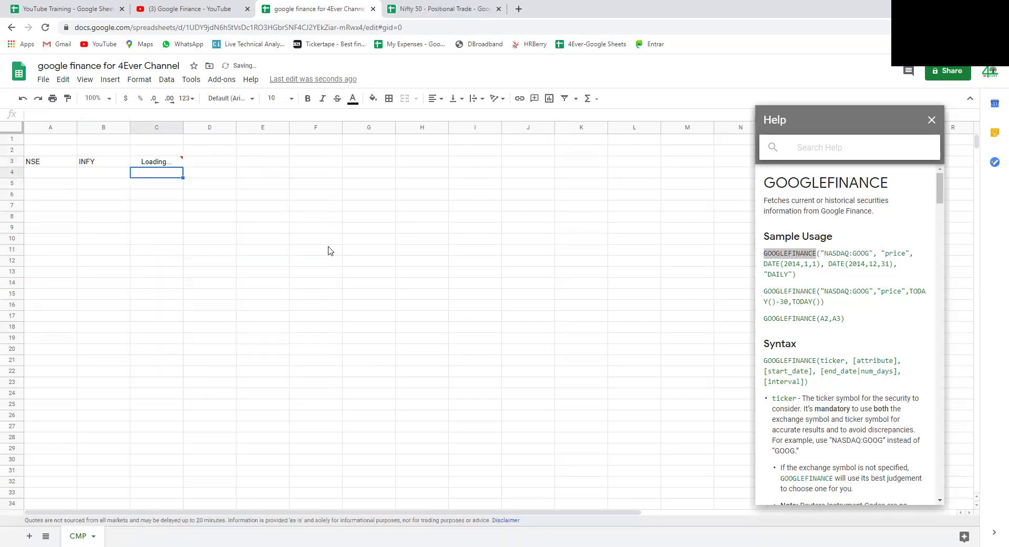
pyautogui.press('Up')
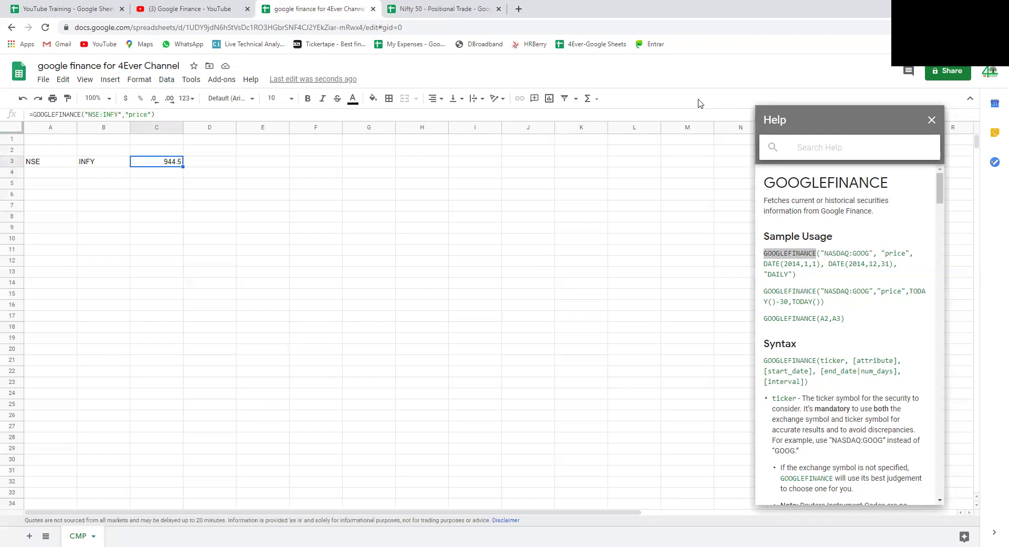
# Look up the Infosys share price on Google and compare it with the value in cell C3 of the spreadsheet.
pyautogui.hotkey('ctrl', 't')
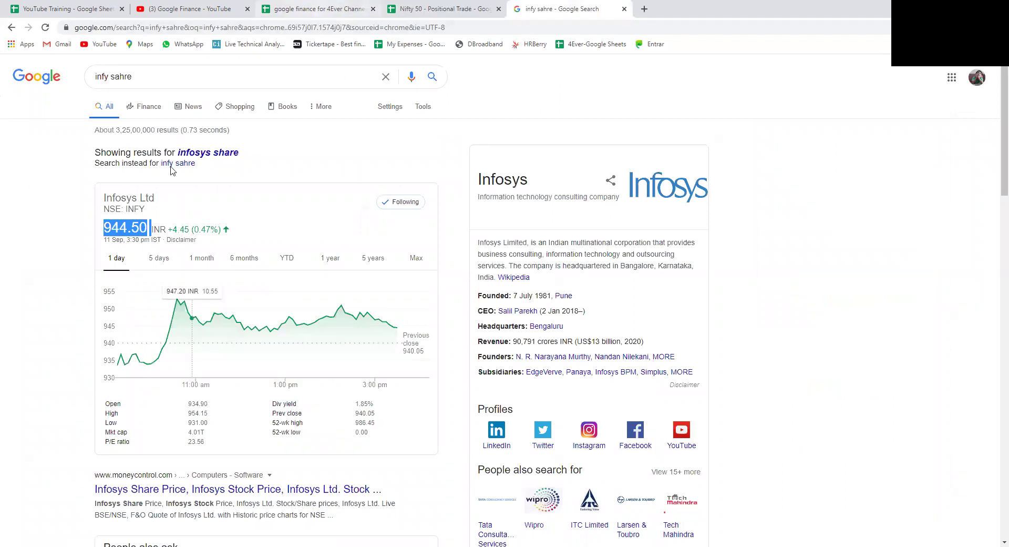
pyautogui.hotkey('ctrl', '3')
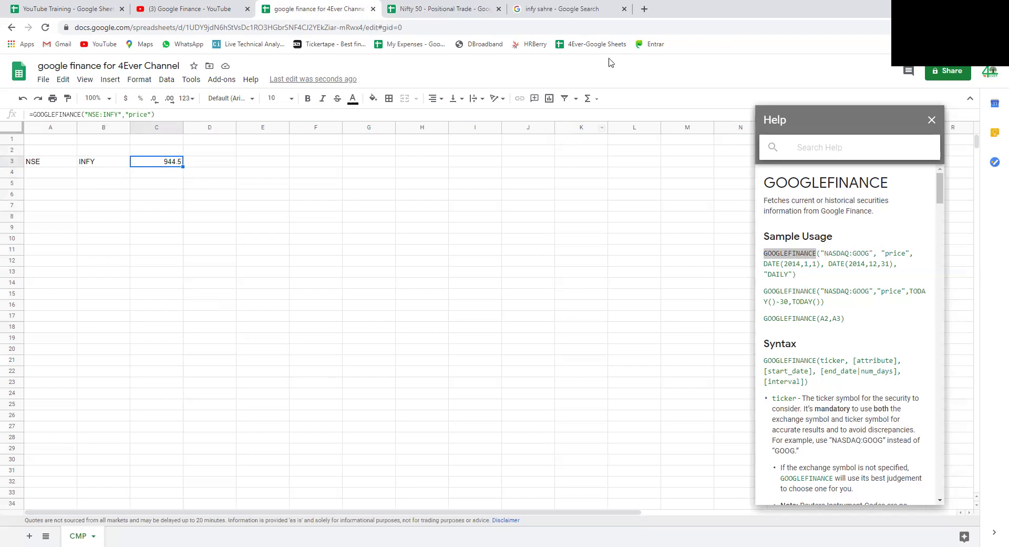
pyautogui.hotkey('ctrl', '5')
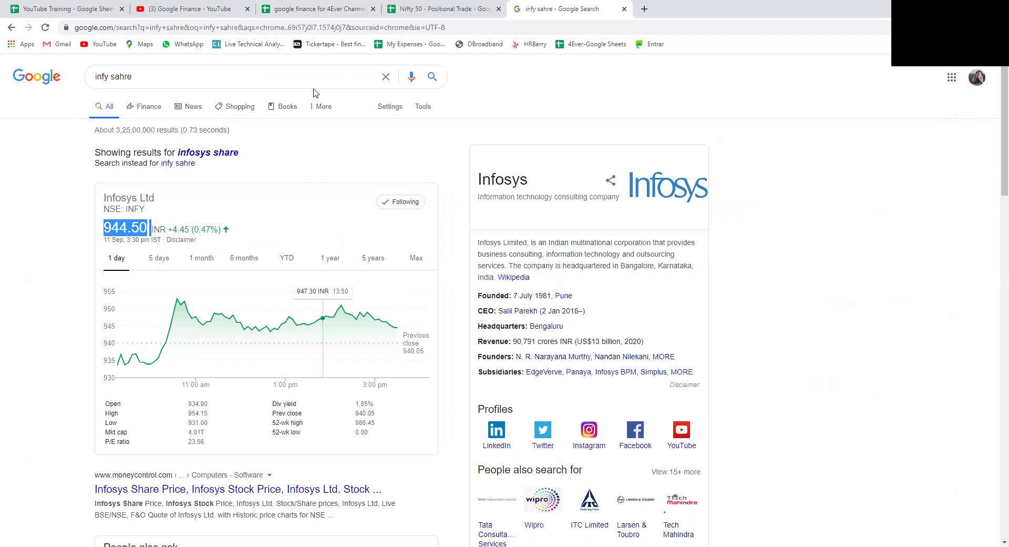
pyautogui.hotkey('ctrl', '3')
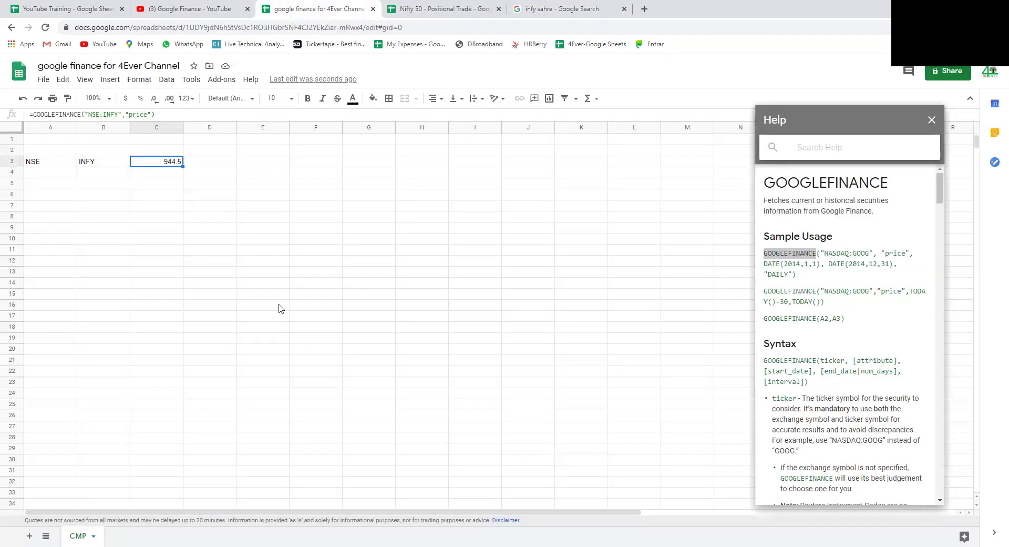
# Remove the "price" attribute from the formula in C3, leaving =GOOGLEFINANCE("NSE:INFY").
pyautogui.press('F2')
pyautogui.press('Left')
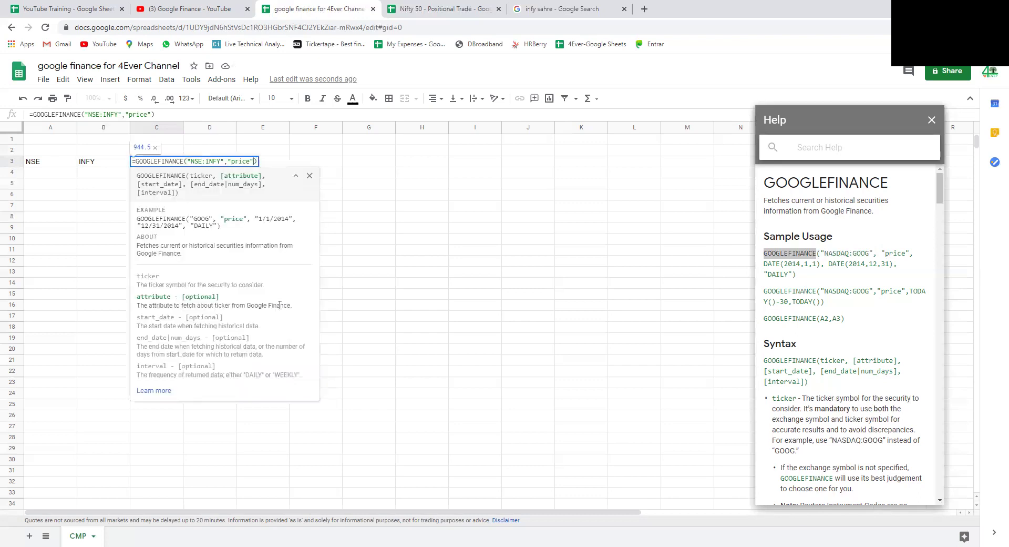
pyautogui.hotkey('shift', 'Left')
pyautogui.hotkey('shift', 'Left')
pyautogui.hotkey('shift', 'Left')
pyautogui.hotkey('shift', 'Left')
pyautogui.hotkey('shift', 'Left')
pyautogui.hotkey('shift', 'Left')
pyautogui.hotkey('shift', 'Left')
pyautogui.hotkey('shift', 'Left')
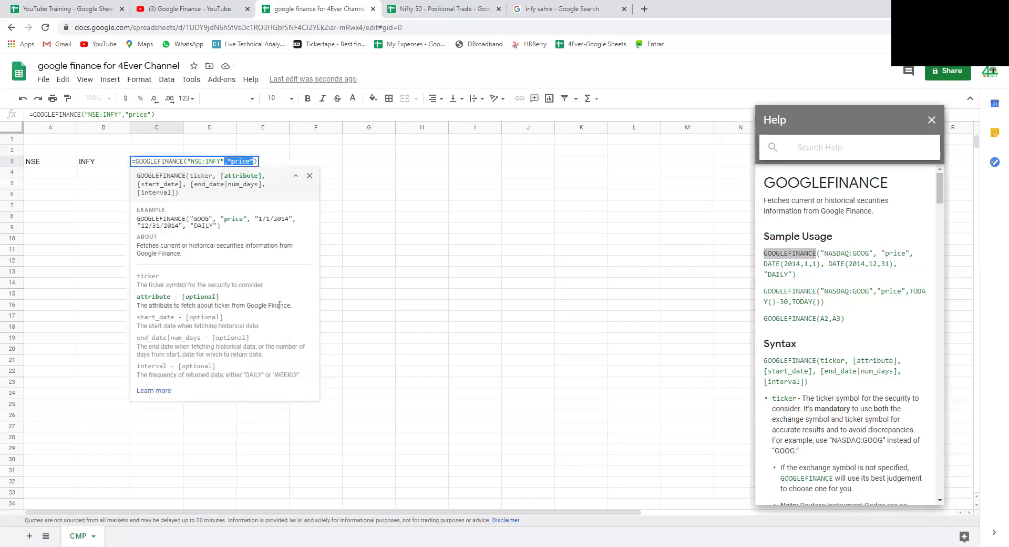
pyautogui.press('BackSpace')
pyautogui.press('Return')
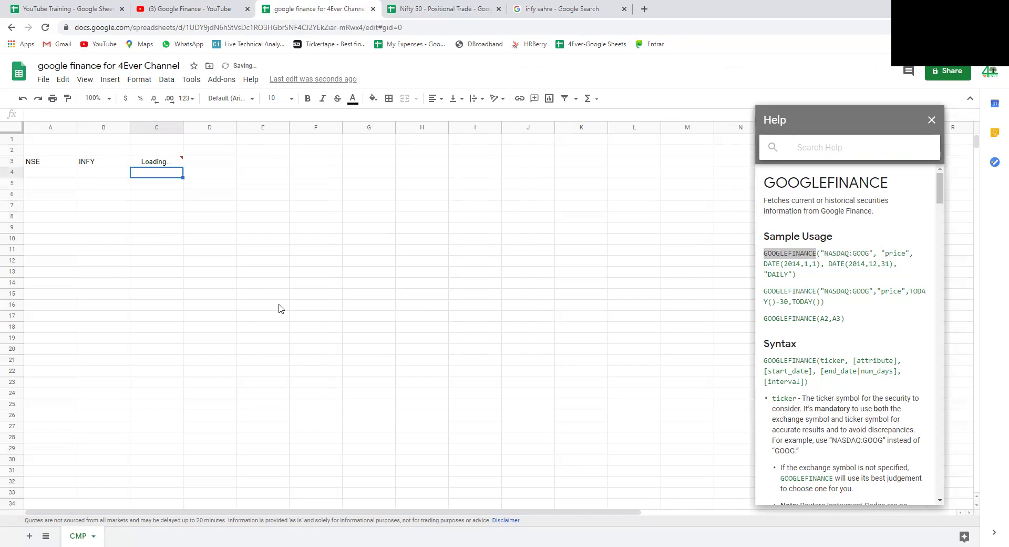
pyautogui.press('Up')
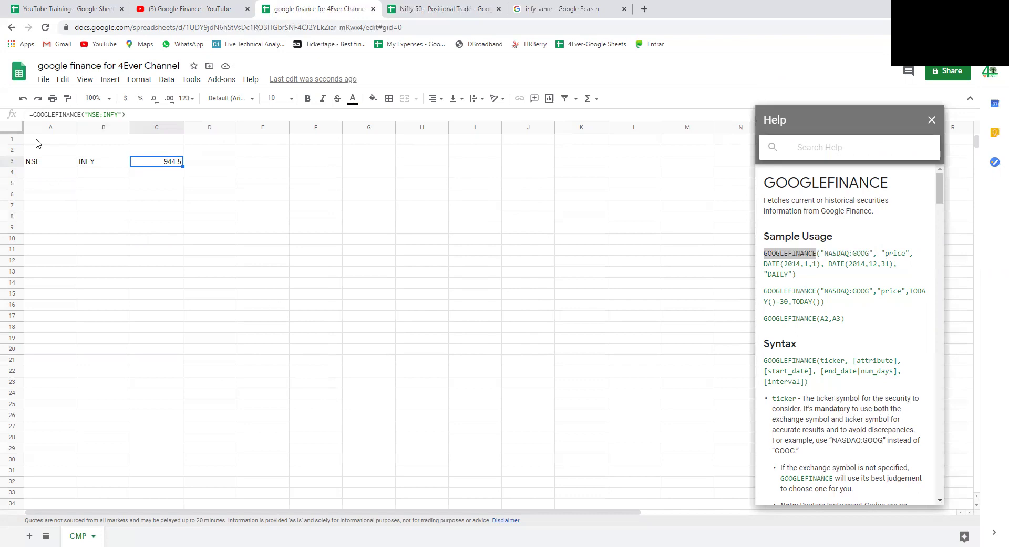
# Clear the contents of cells A1:G10 and return to cell A1.
pyautogui.moveTo(37, 140); pyautogui.dragTo(344, 244)
pyautogui.press('Delete')
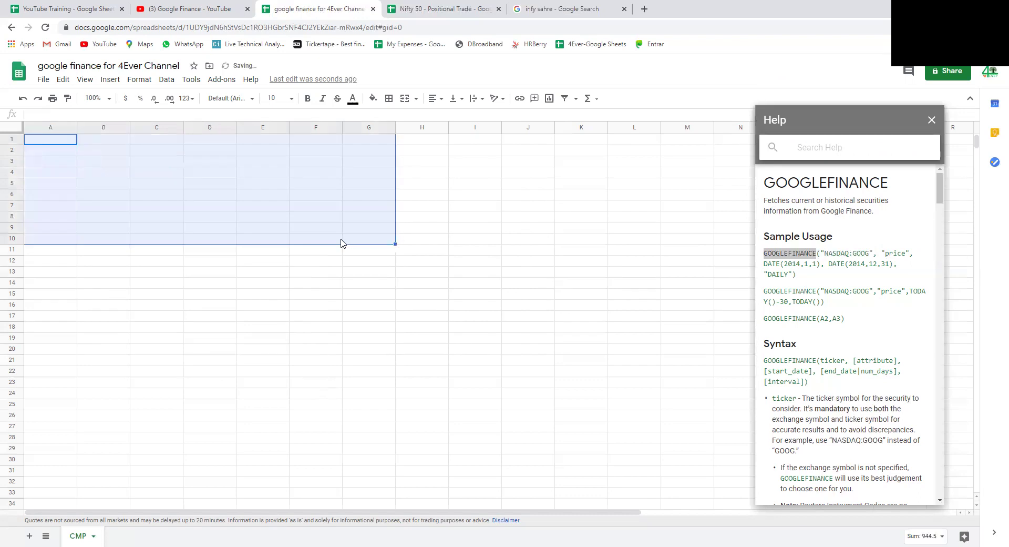
pyautogui.hotkey('ctrl', 'Home')
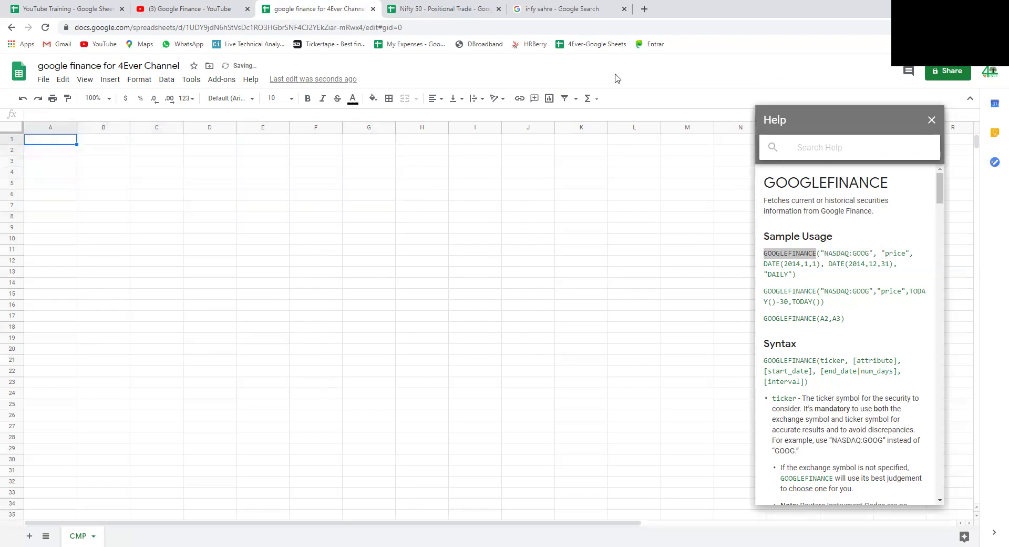
# Open the NSE India website in place of the Infosys search results and go to its Equity & SME Market page.
pyautogui.click(558, 9)
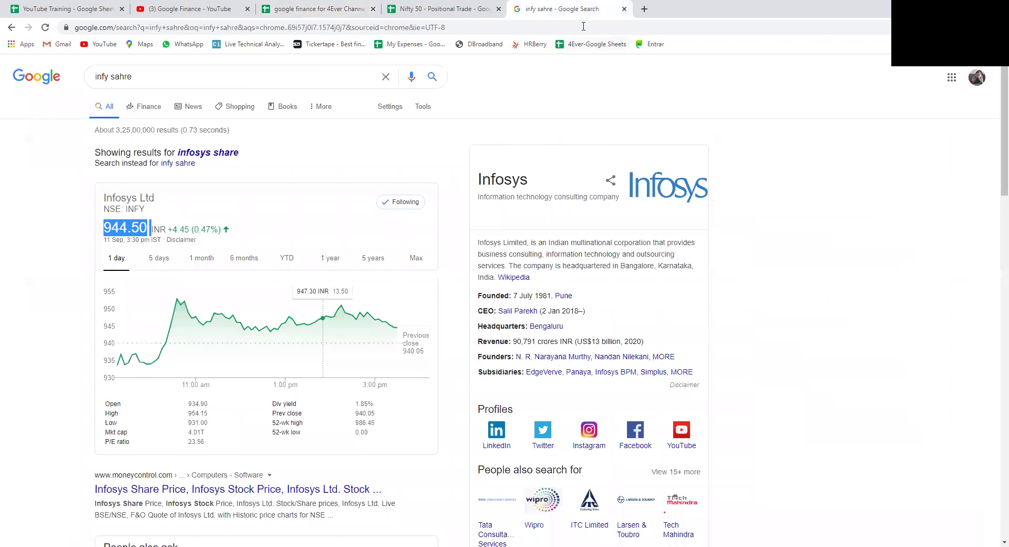
pyautogui.click(583, 27)
pyautogui.write('nse')
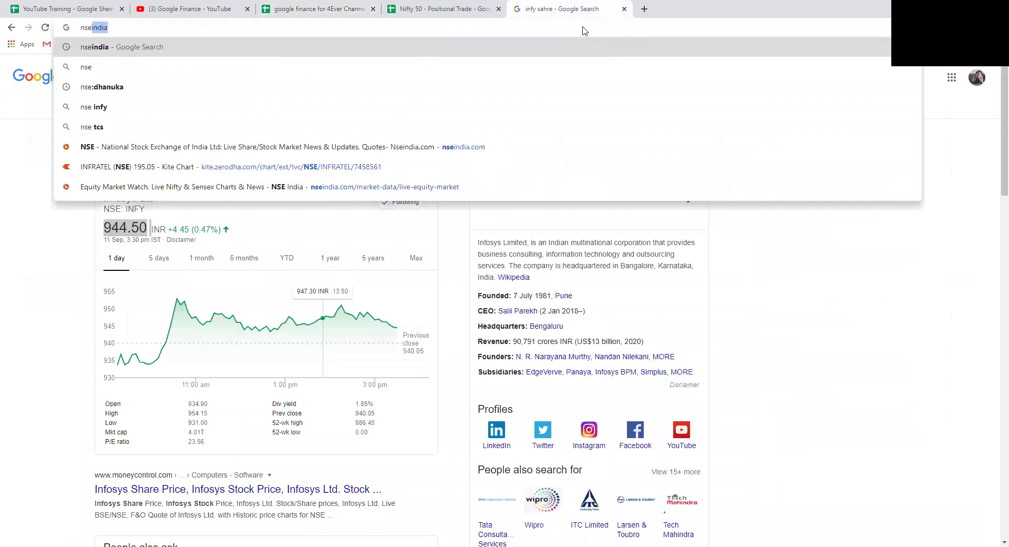
pyautogui.press('Return')
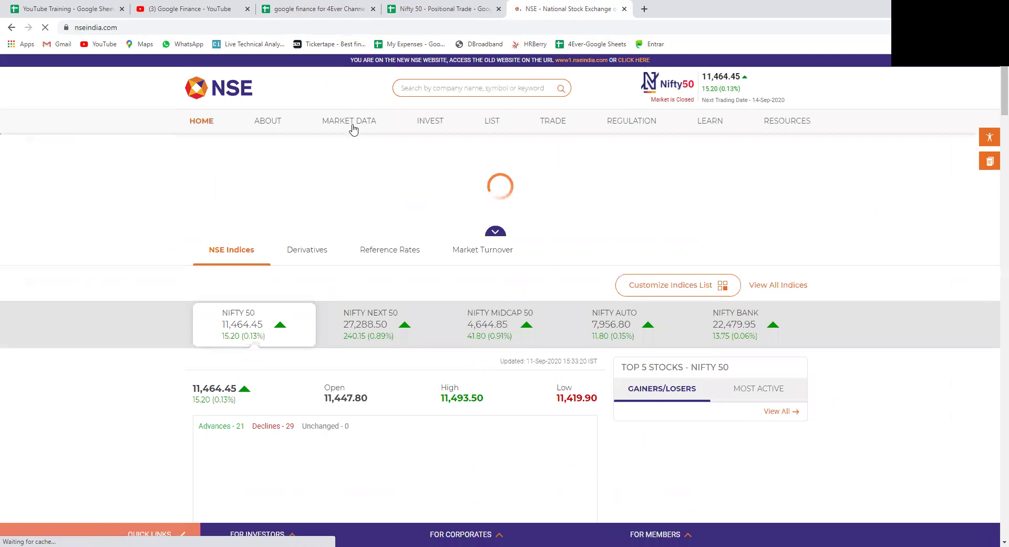
pyautogui.click(353, 129)
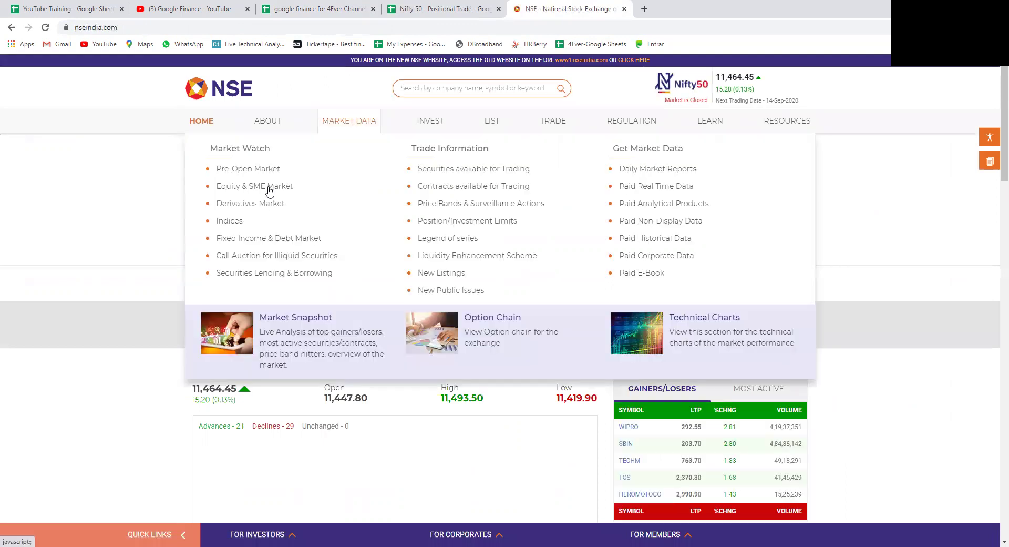
pyautogui.click(270, 187)
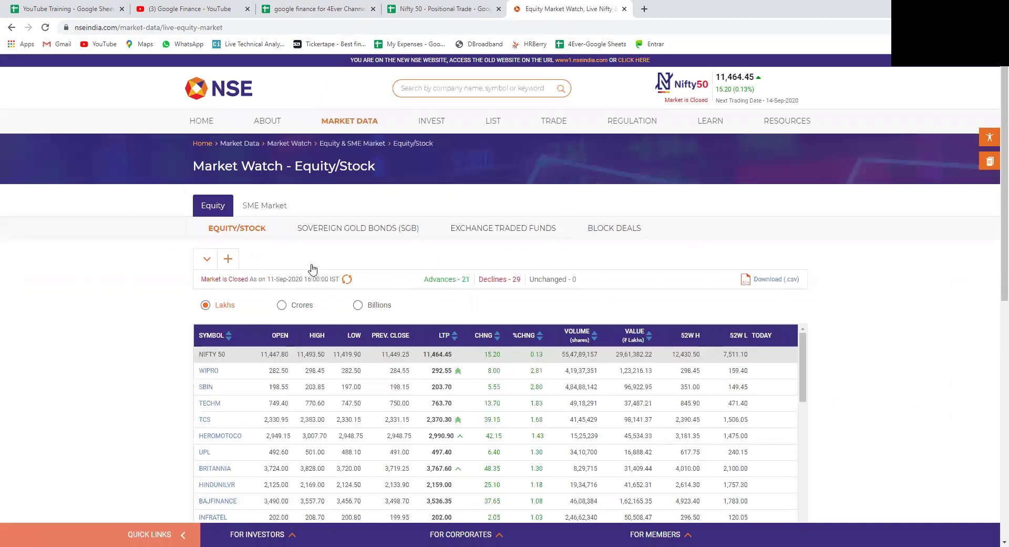
# Sort the NIFTY 50 equity table by LTP in ascending order, download it as a CSV file and open the file.
pyautogui.scroll(-1, 322, 299)
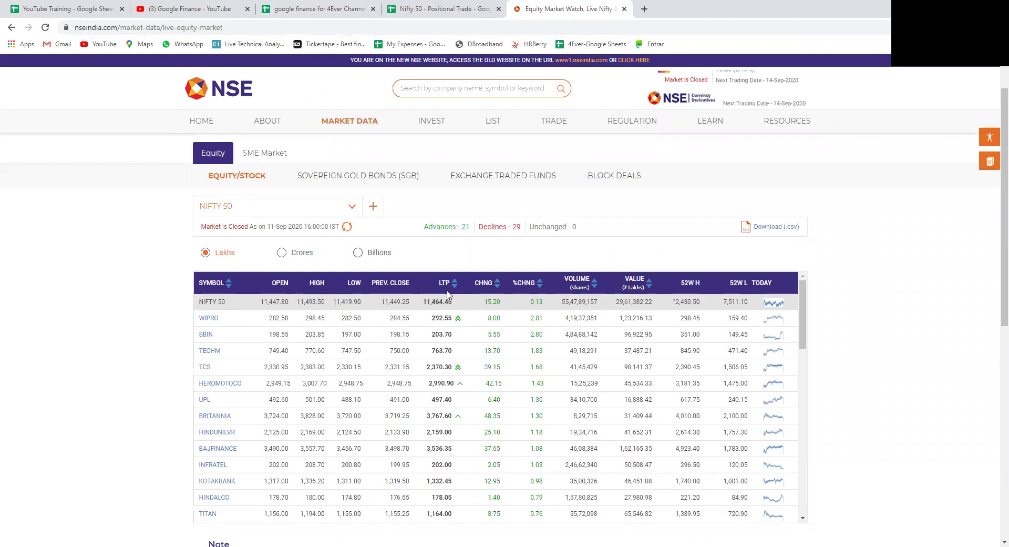
pyautogui.scroll(-1, 446, 286)
pyautogui.scroll(1, 444, 283)
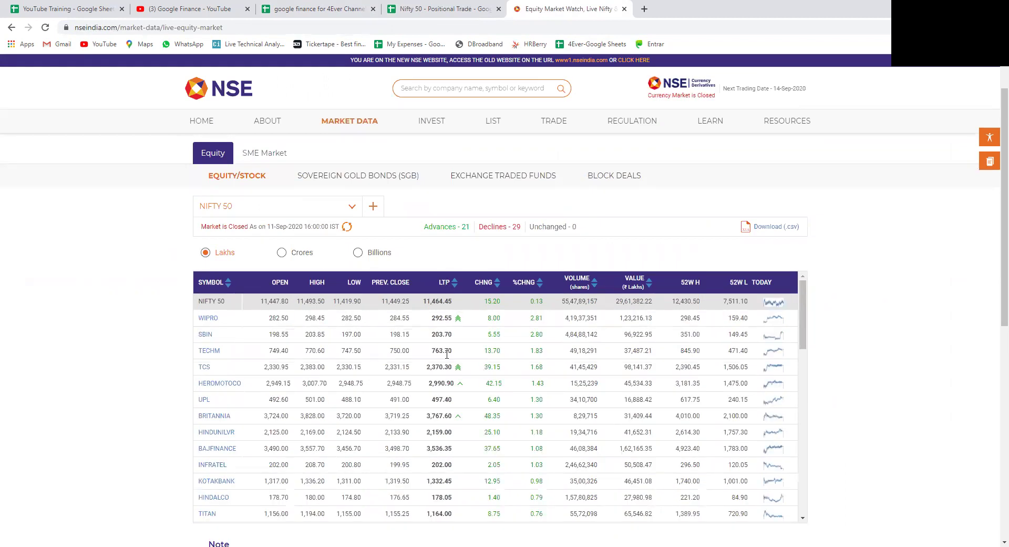
pyautogui.click(444, 282)
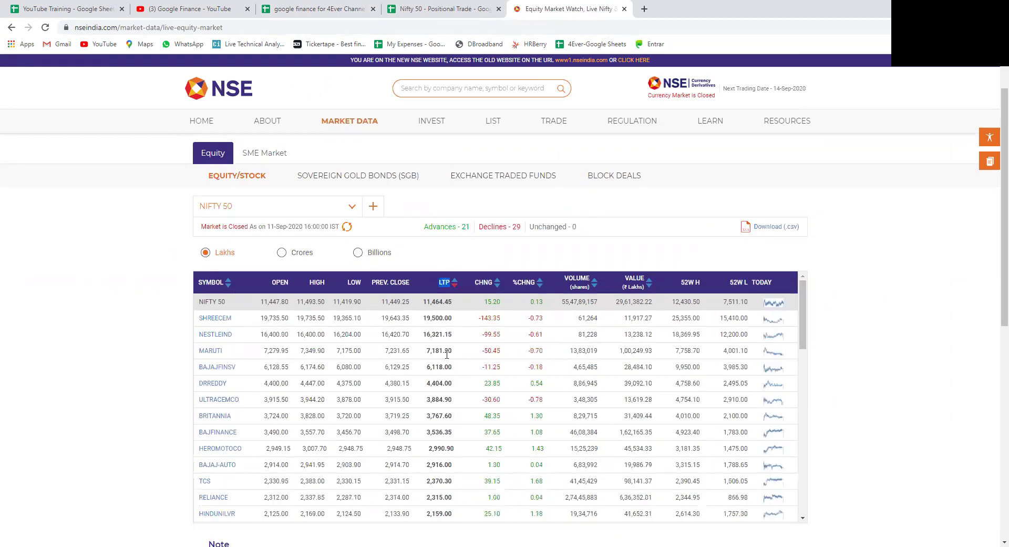
pyautogui.click(444, 282)
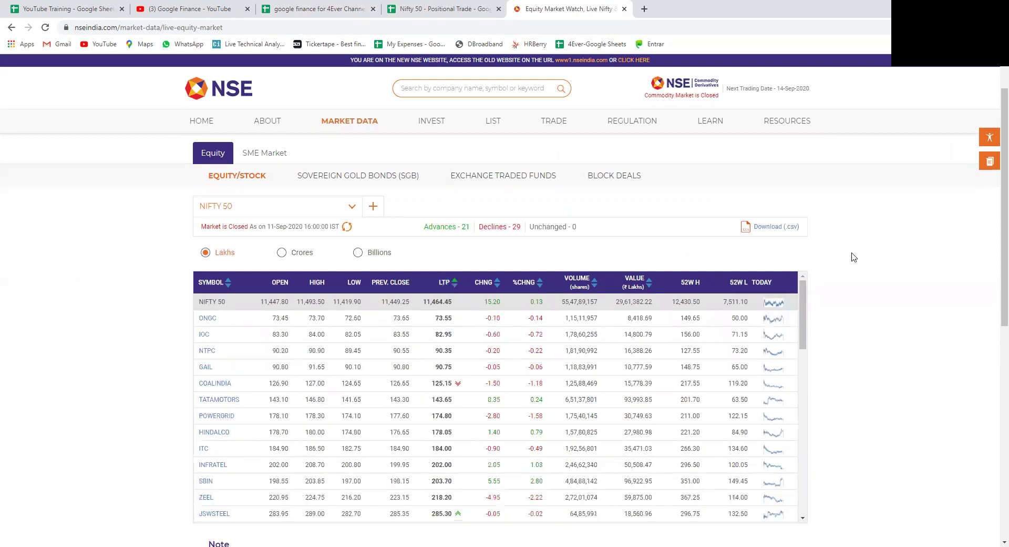
pyautogui.click(783, 226)
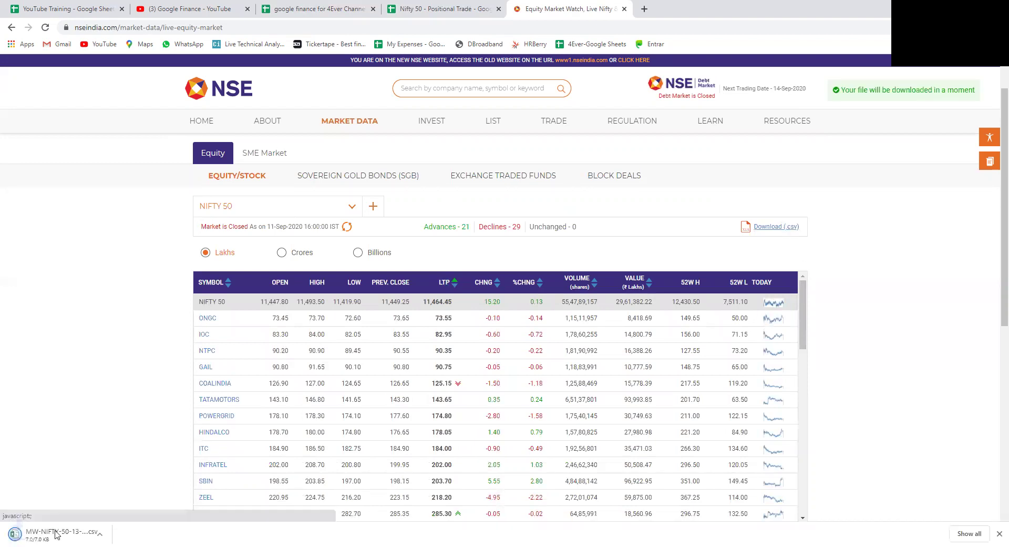
pyautogui.click(57, 535)
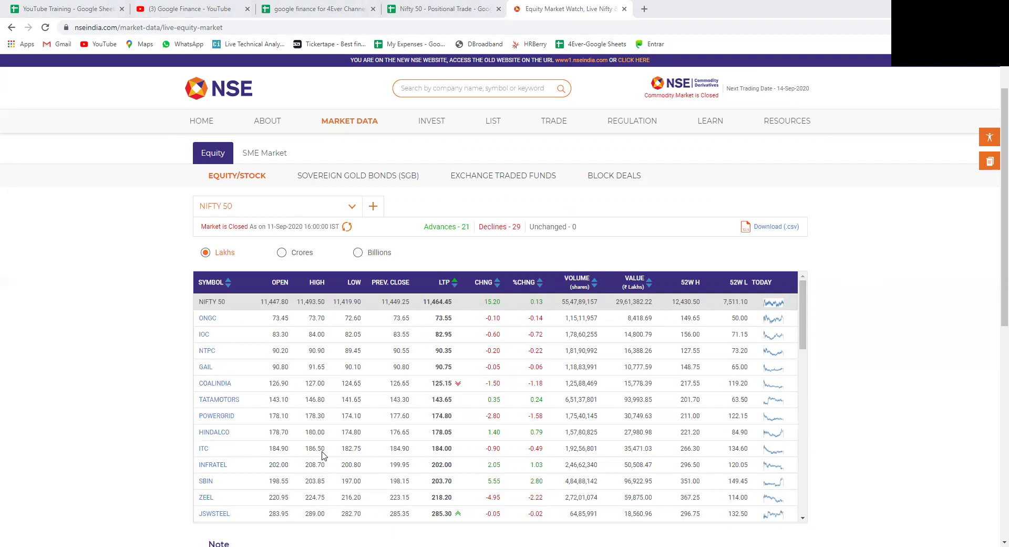
# In the CMP sheet, paste the downloaded file's SYMBOL column into column A and its LTP column into column B.
pyautogui.hotkey('ctrl', '3')
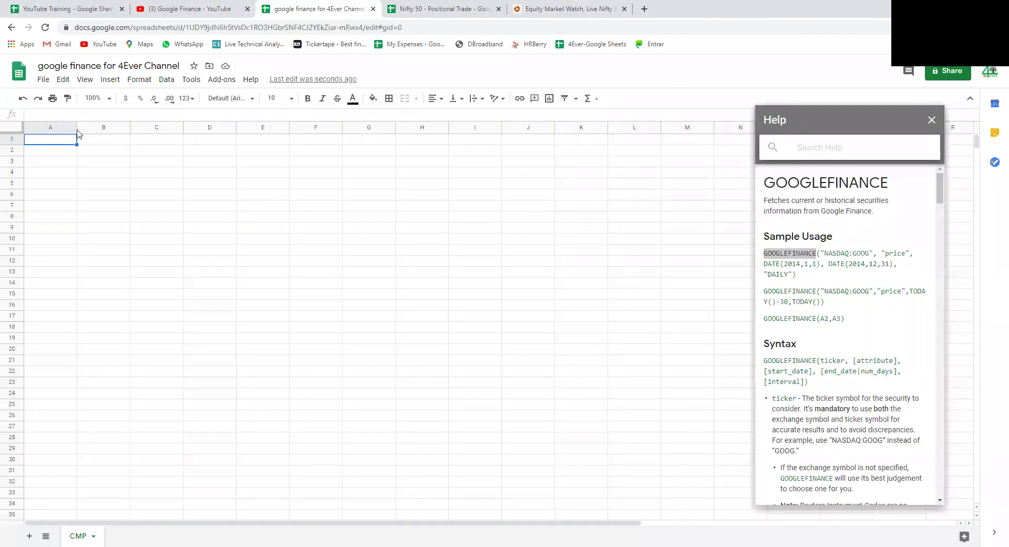
pyautogui.hotkey('ctrl', 'v')
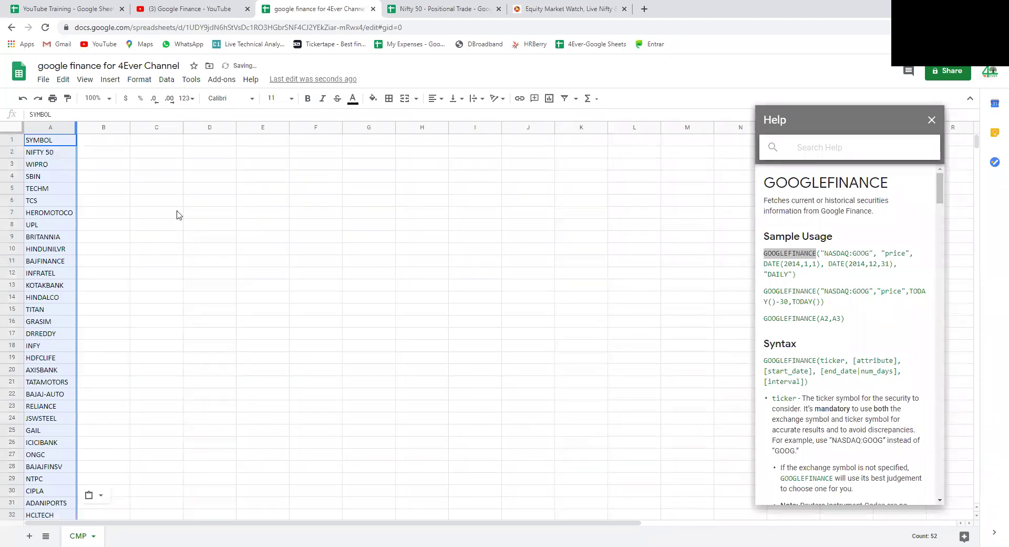
pyautogui.press('Right')
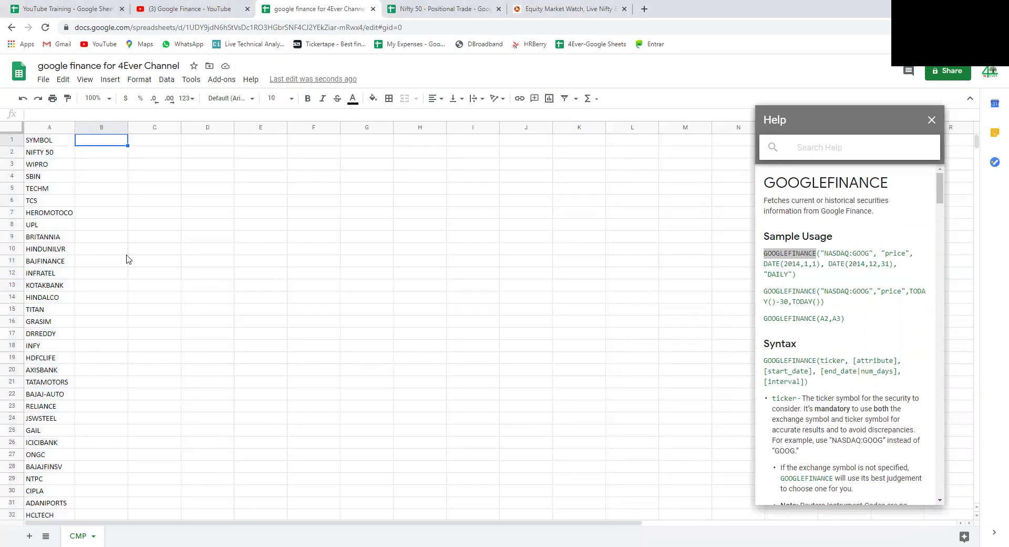
pyautogui.hotkey('ctrl', 'v')
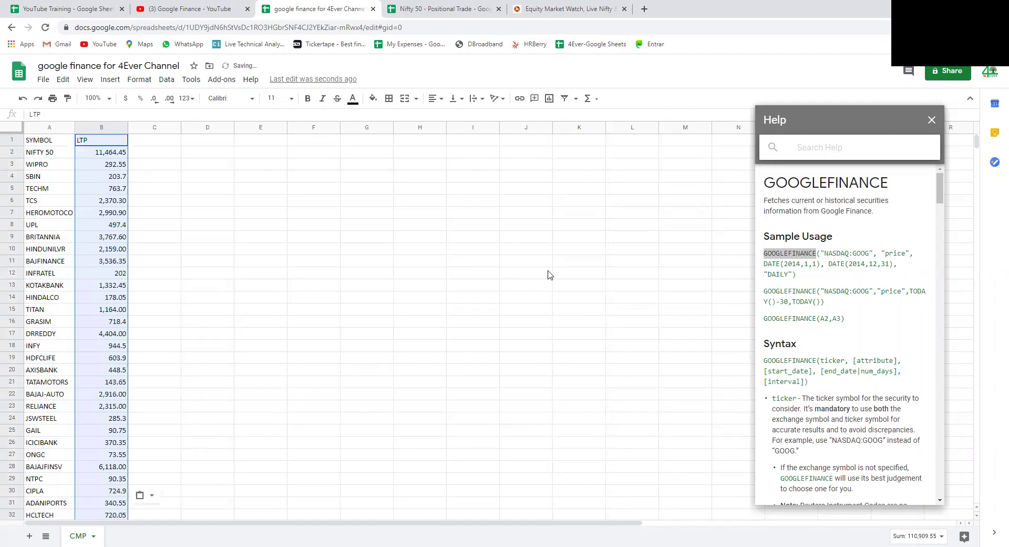
pyautogui.press('Right')
pyautogui.press('Down')
pyautogui.press('Down')
pyautogui.press('Down')
pyautogui.press('Down')
pyautogui.press('Down')
pyautogui.press('Up')
pyautogui.press('Up')
pyautogui.press('Up')
pyautogui.press('Up')
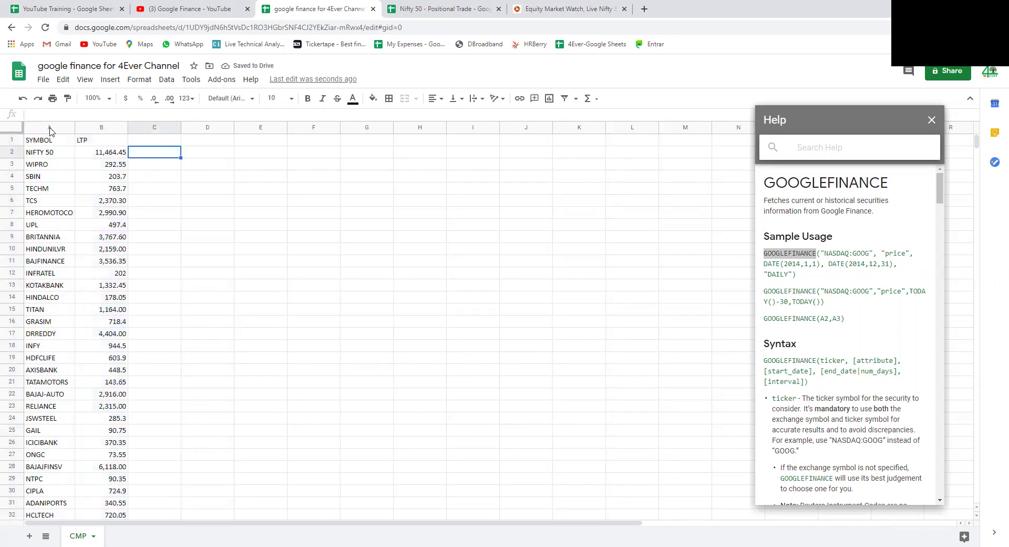
# Insert an empty column before the SYMBOL column.
pyautogui.click(51, 129)
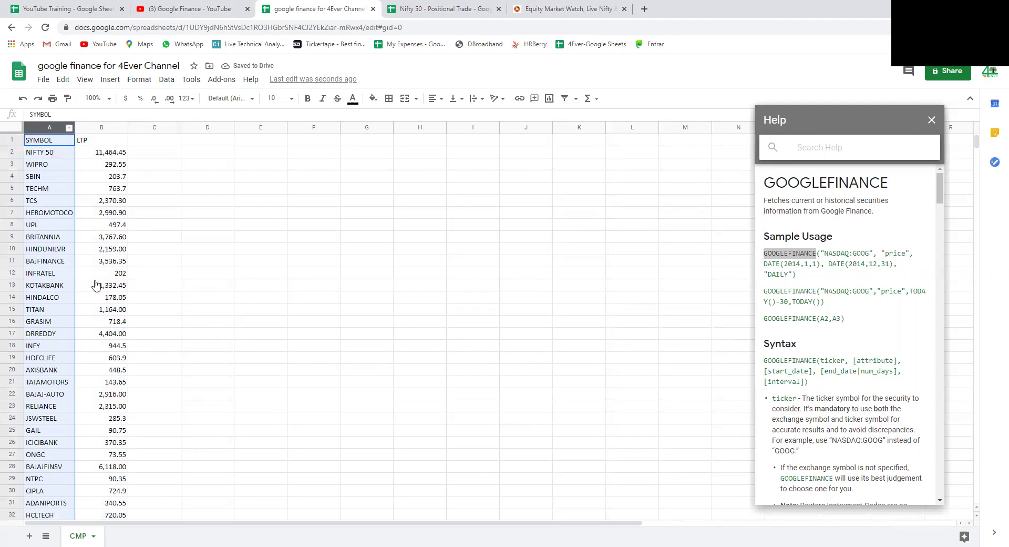
pyautogui.rightClick(95, 221)
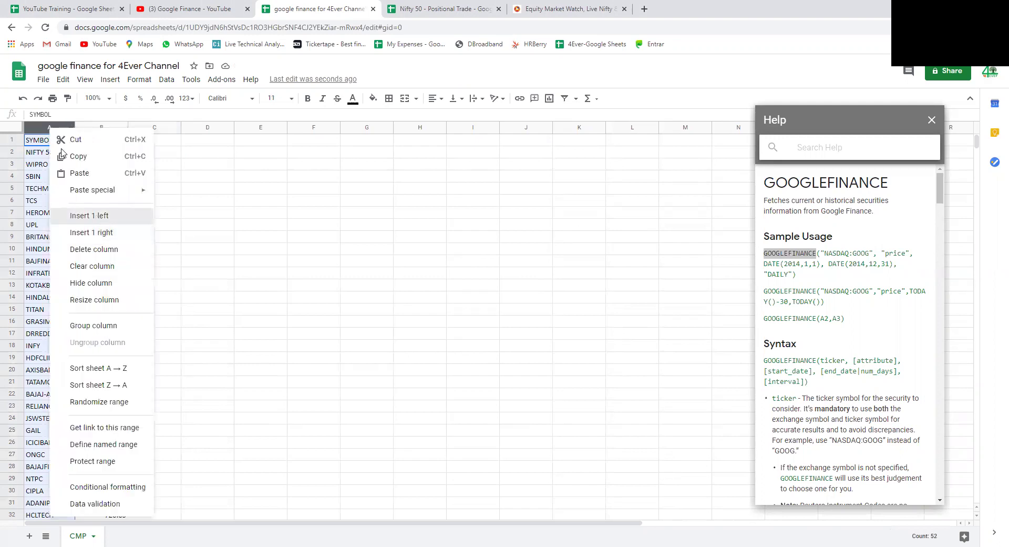
pyautogui.click(90, 215)
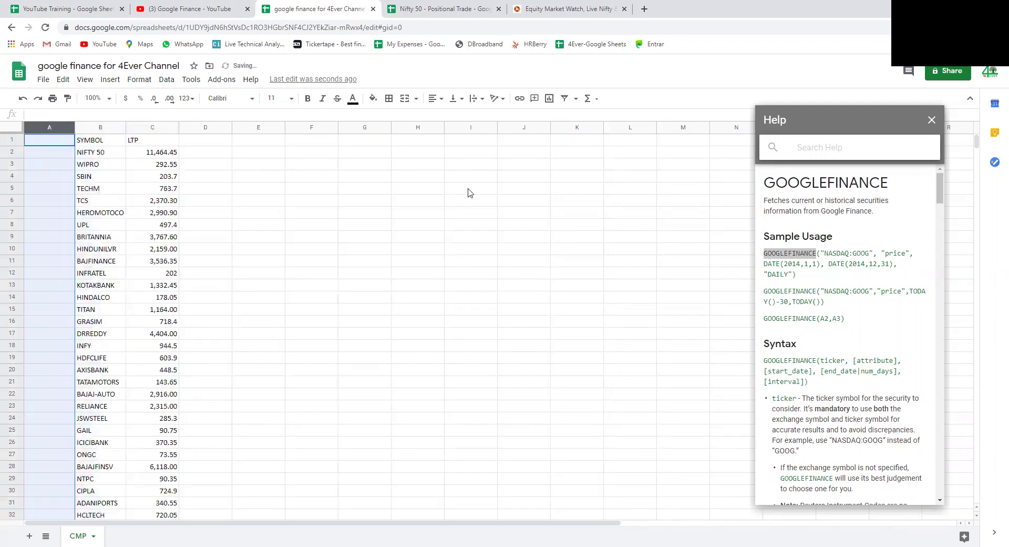
# Enter the header CONC in cell A1 and the formula ="NSE:"&B2 in cell A2.
pyautogui.press('Escape')
pyautogui.write('CONC')
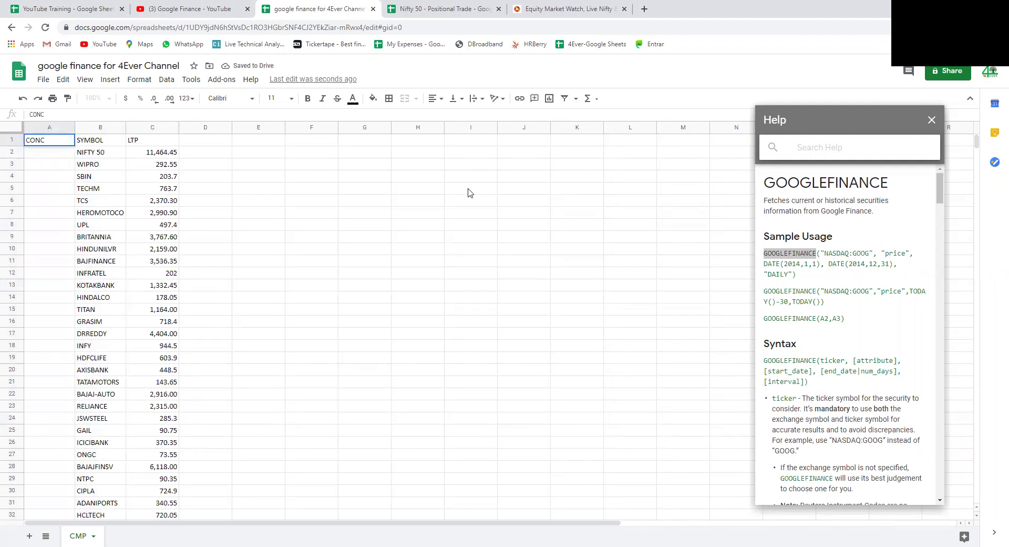
pyautogui.press('Return')
pyautogui.write('=')
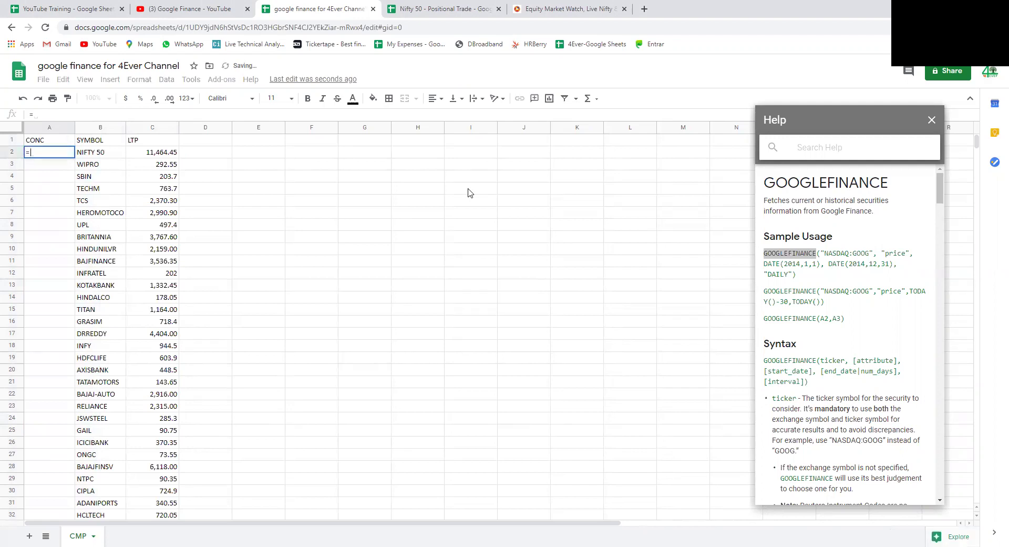
pyautogui.write('N')
pyautogui.press('BackSpace')
pyautogui.write('"NSE')
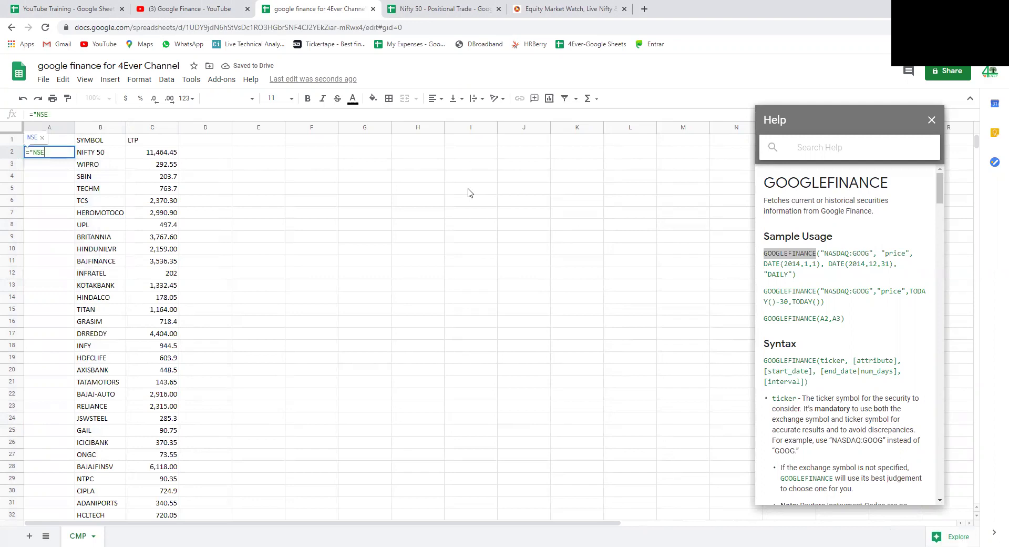
pyautogui.write(':"&')
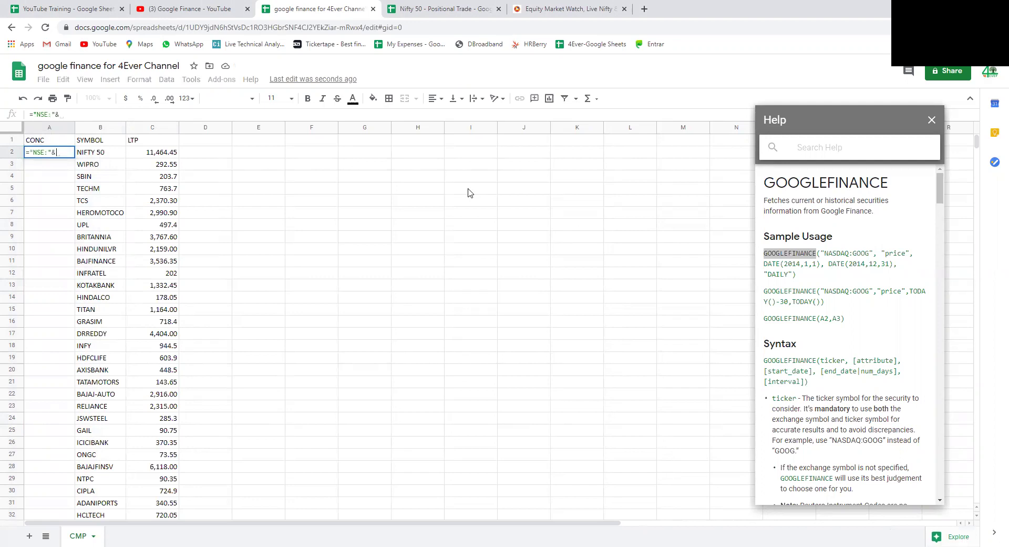
pyautogui.write('B2')
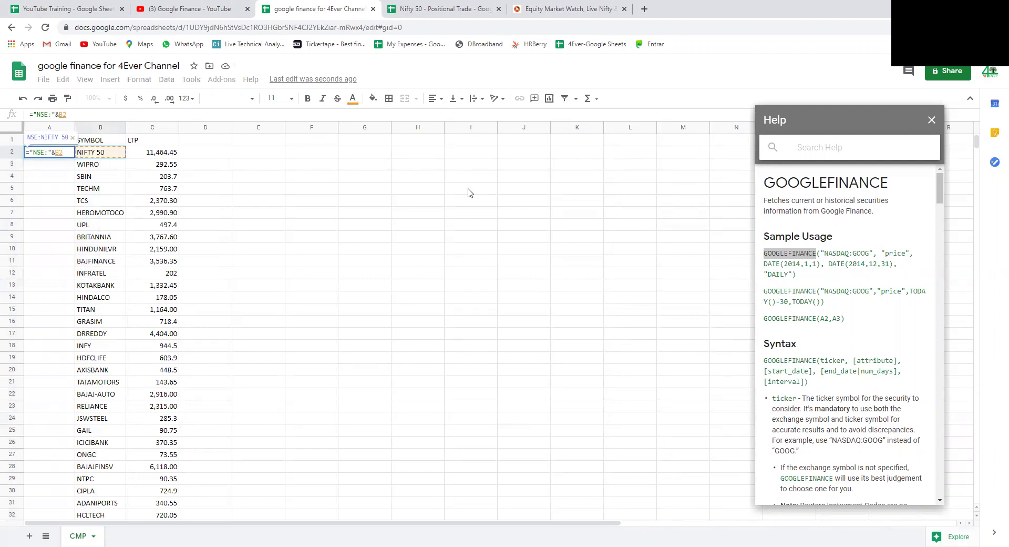
pyautogui.press('Return')
# Fill the concatenation formula from A2 down column A to row 52, alongside the last symbol.
pyautogui.press('Right')
pyautogui.hotkey('ctrl', 'Down')
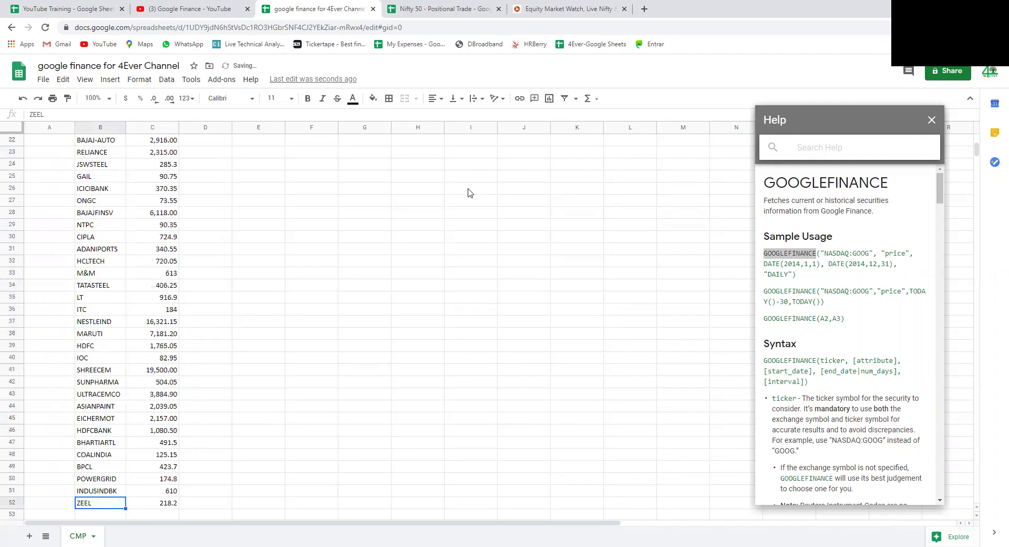
pyautogui.press('Left')
pyautogui.hotkey('ctrl', 'shift', 'Up')
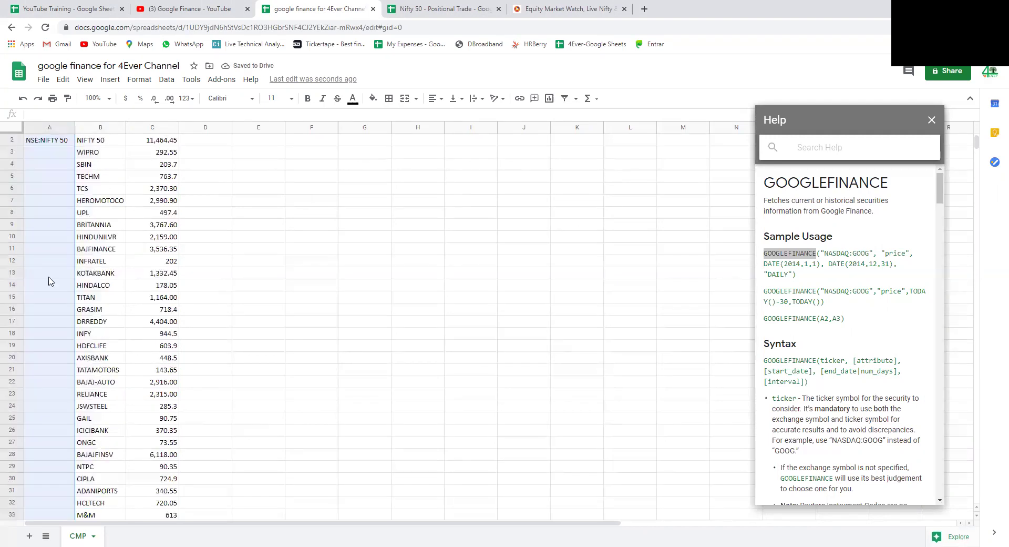
pyautogui.hotkey('ctrl', 'd')
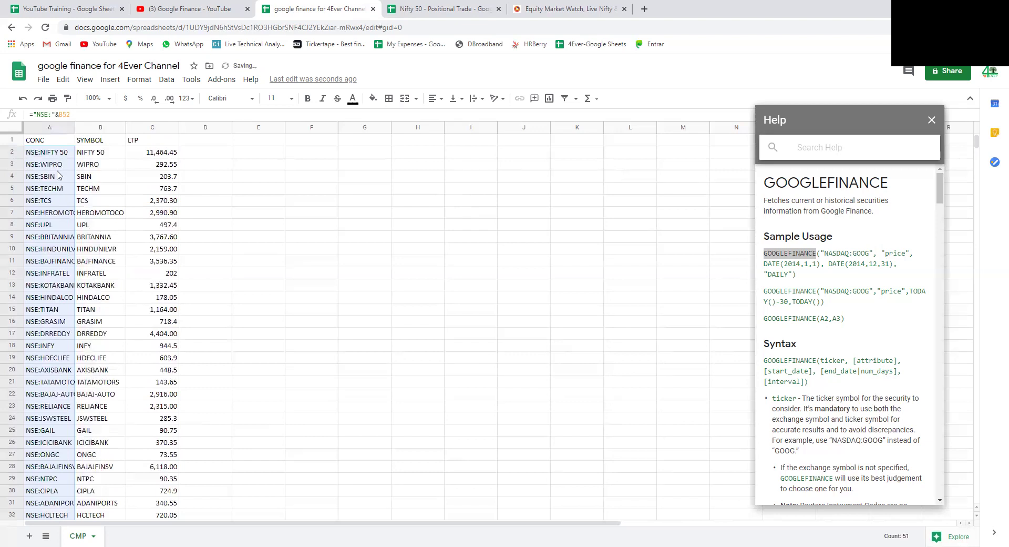
pyautogui.press('Down')
# Enter the formula =GOOGLEFINANCE(A30) in cell D3, next to the WIPRO LTP value.
pyautogui.click(216, 166)
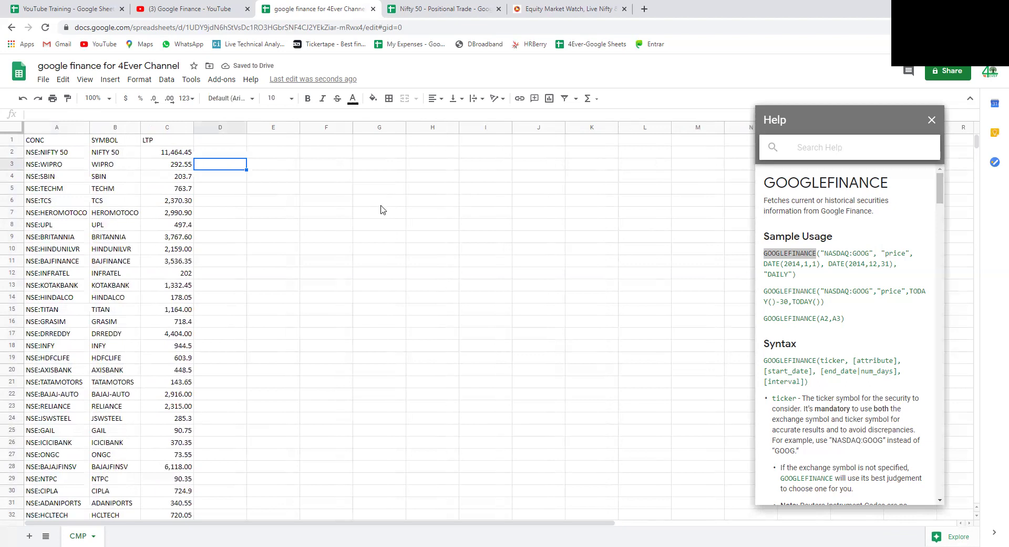
pyautogui.write('=go')
pyautogui.press('Tab')
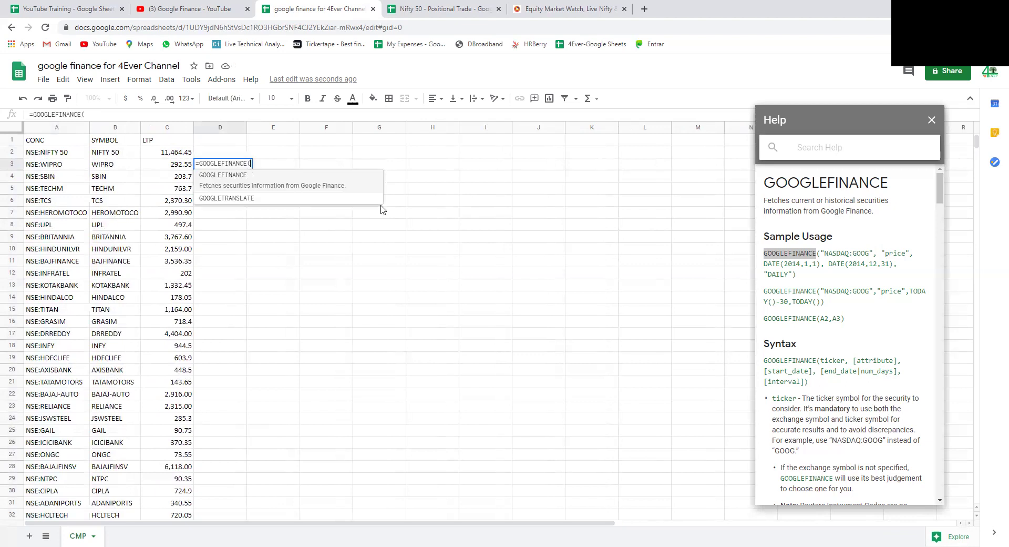
pyautogui.press('Left')
pyautogui.press('Left')
pyautogui.press('Left')
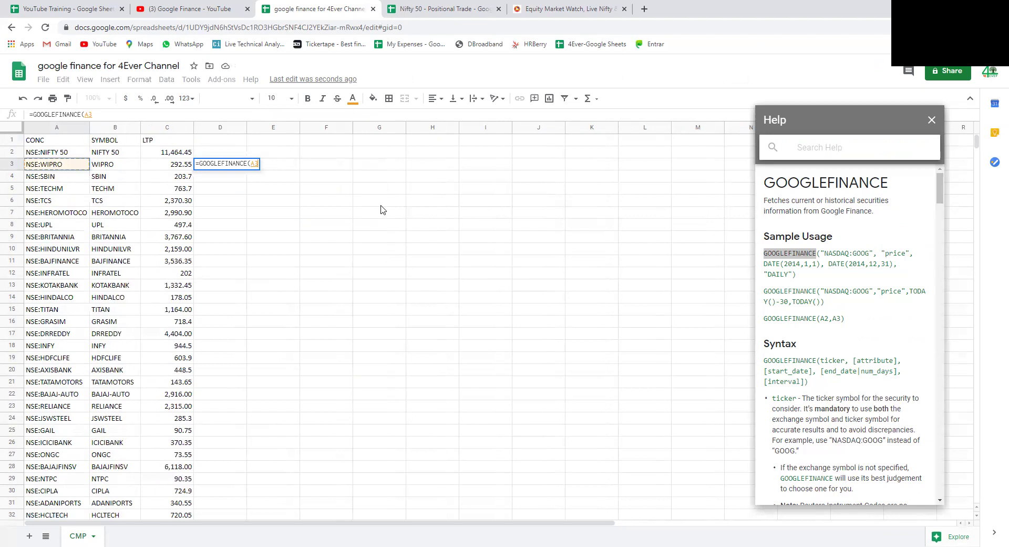
pyautogui.write(',')
pyautogui.write(')')
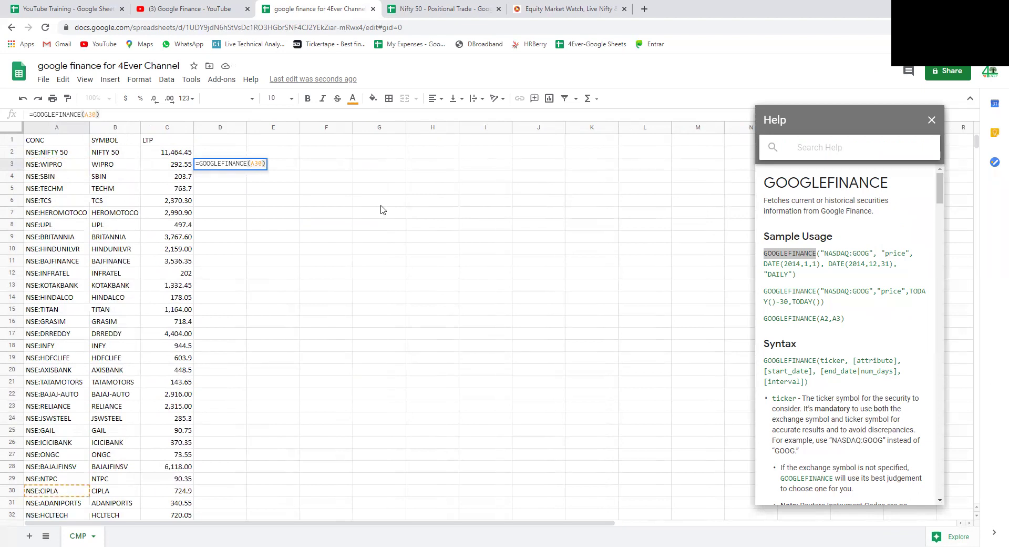
pyautogui.press('Return')
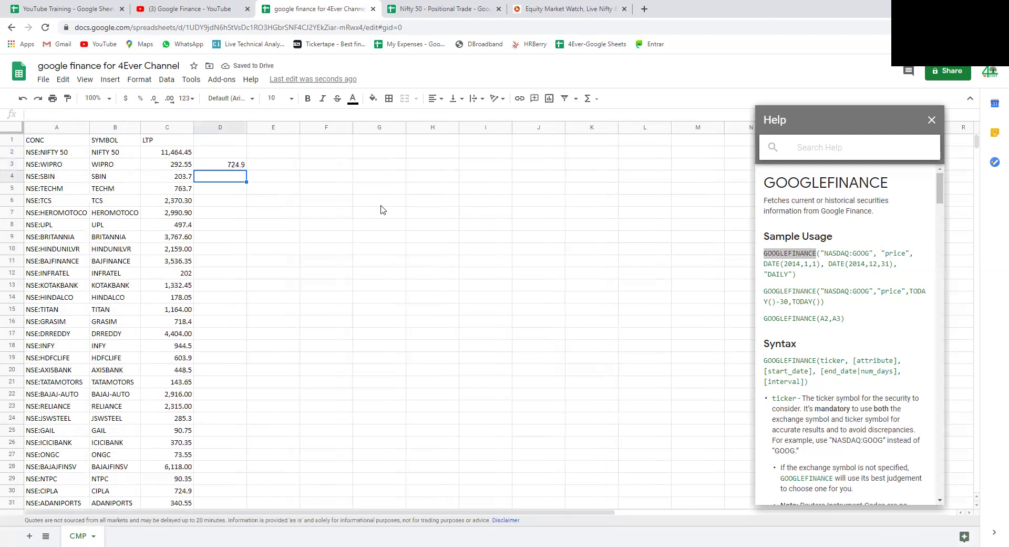
# Correct the formula in D3 to =GOOGLEFINANCE(A3) and compare its result with the LTP in C3.
pyautogui.press('Up')
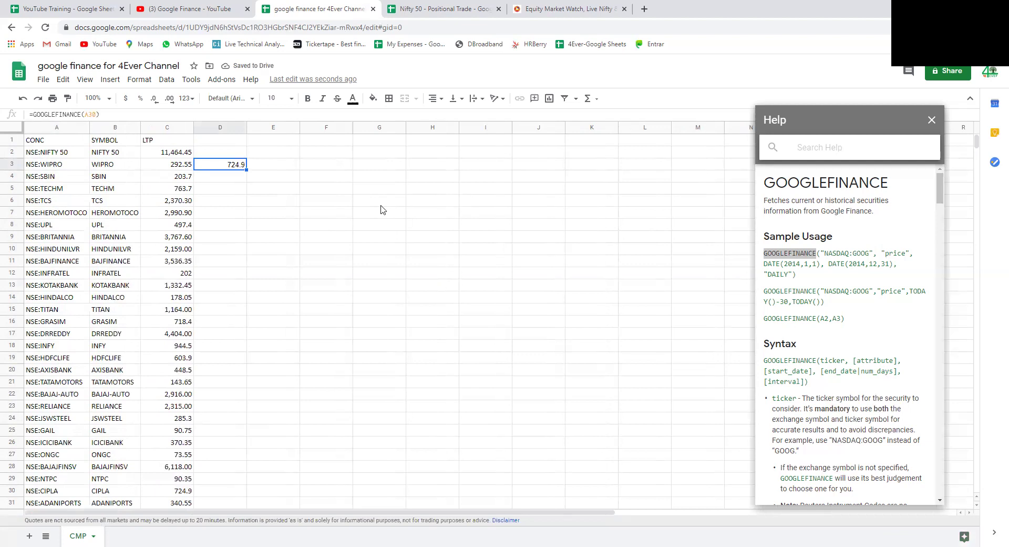
pyautogui.press('F2')
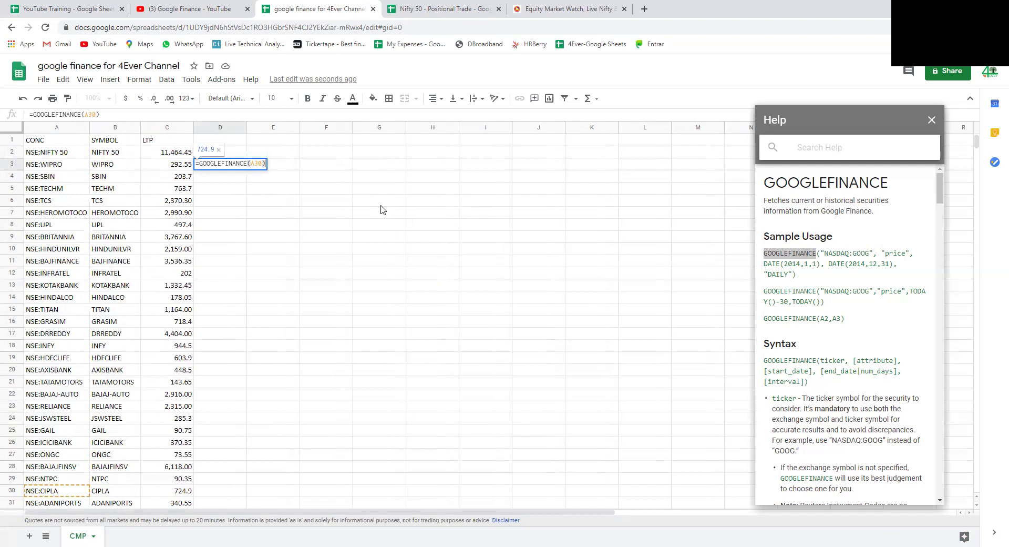
pyautogui.press('Escape')
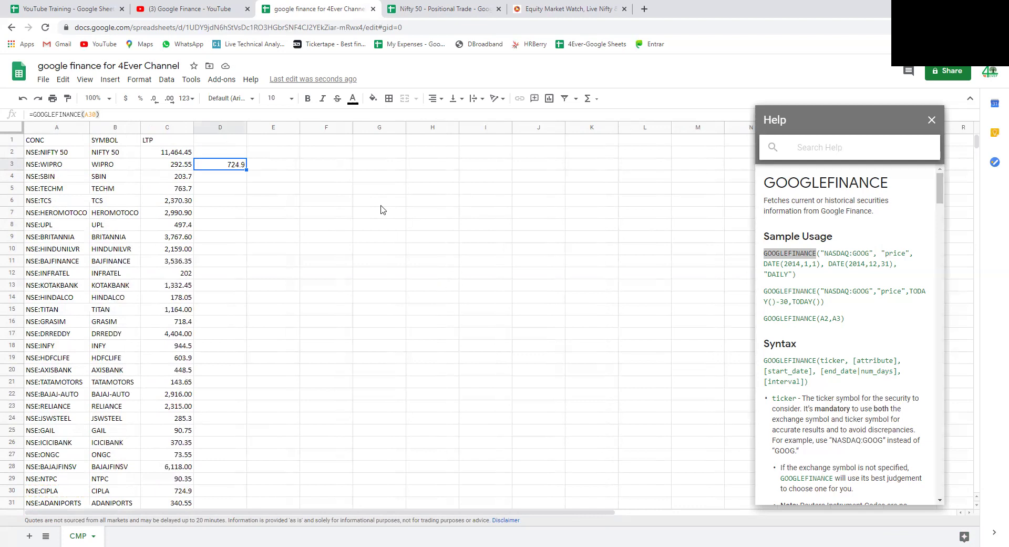
pyautogui.press('F2')
pyautogui.press('Left')
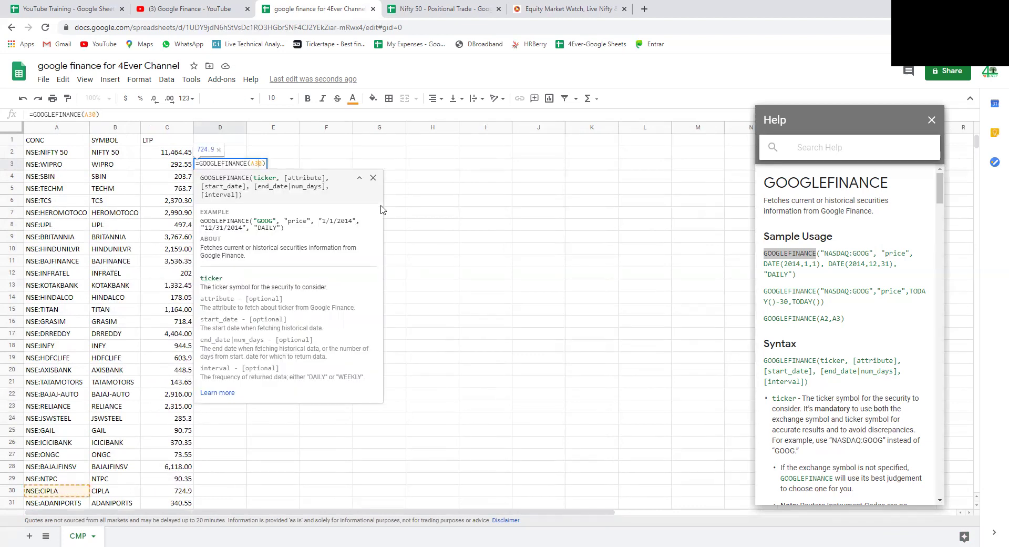
pyautogui.press('Delete')
pyautogui.press('Return')
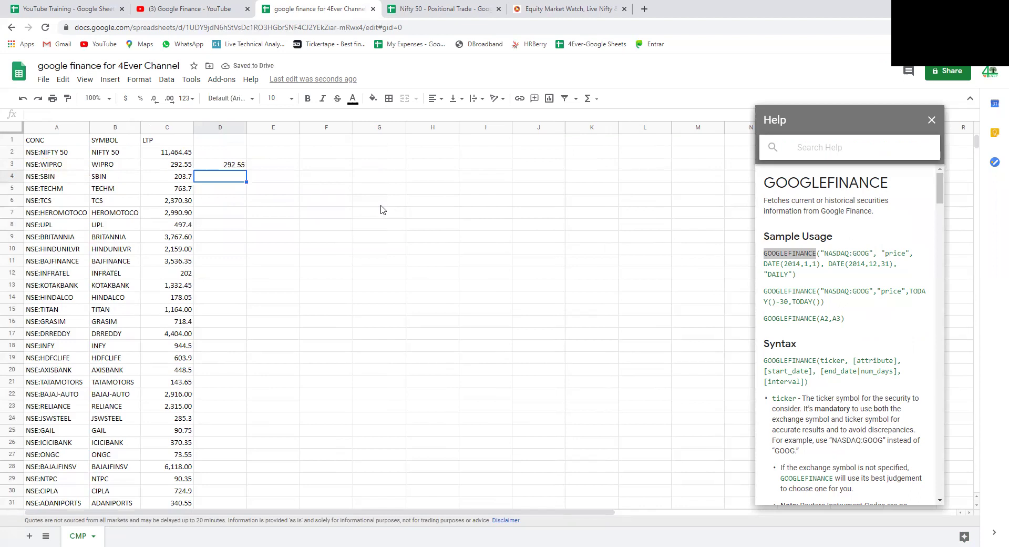
pyautogui.press('Up')
pyautogui.press('Left')
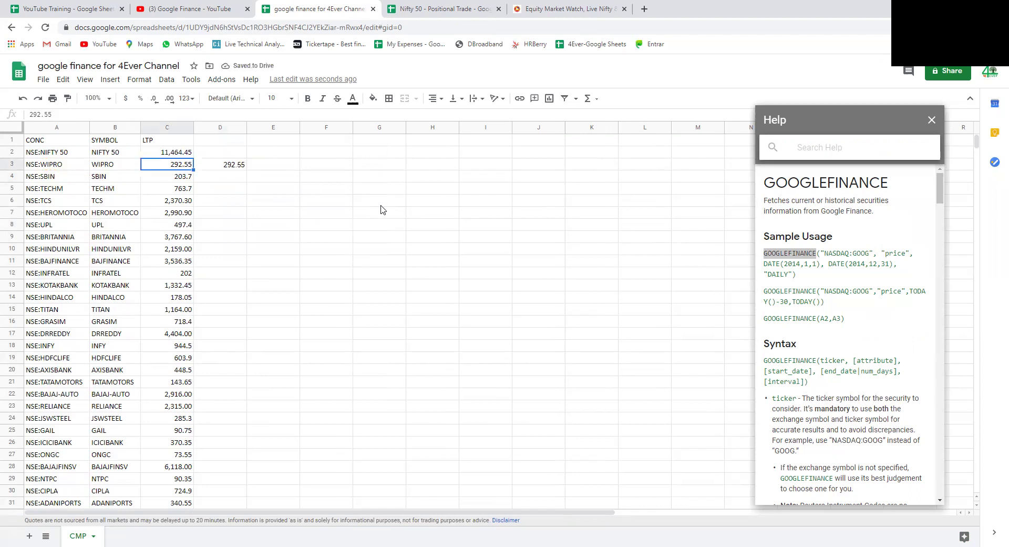
pyautogui.press('Right')
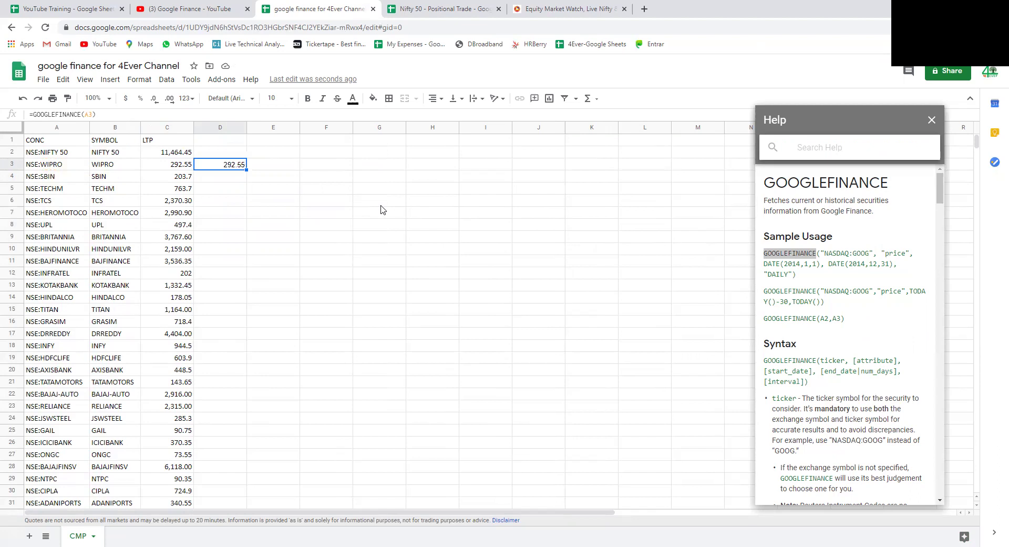
# Fill the GOOGLEFINANCE formula from D3 down column D to row 52.
pyautogui.press('Left')
pyautogui.hotkey('ctrl', 'Down')
pyautogui.press('Right')
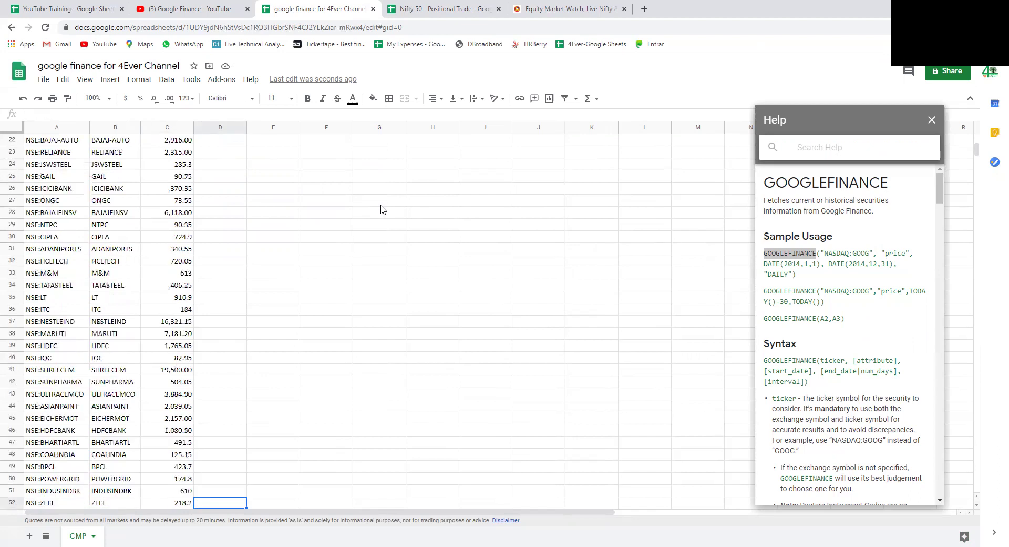
pyautogui.hotkey('ctrl', 'shift', 'Up')
pyautogui.hotkey('ctrl', 'd')
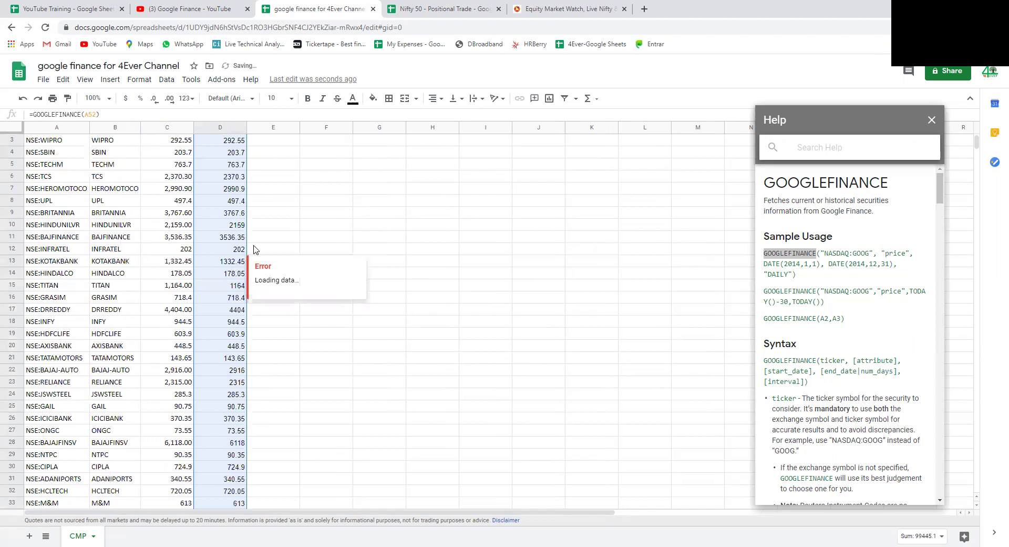
pyautogui.scroll(1, 254, 249)
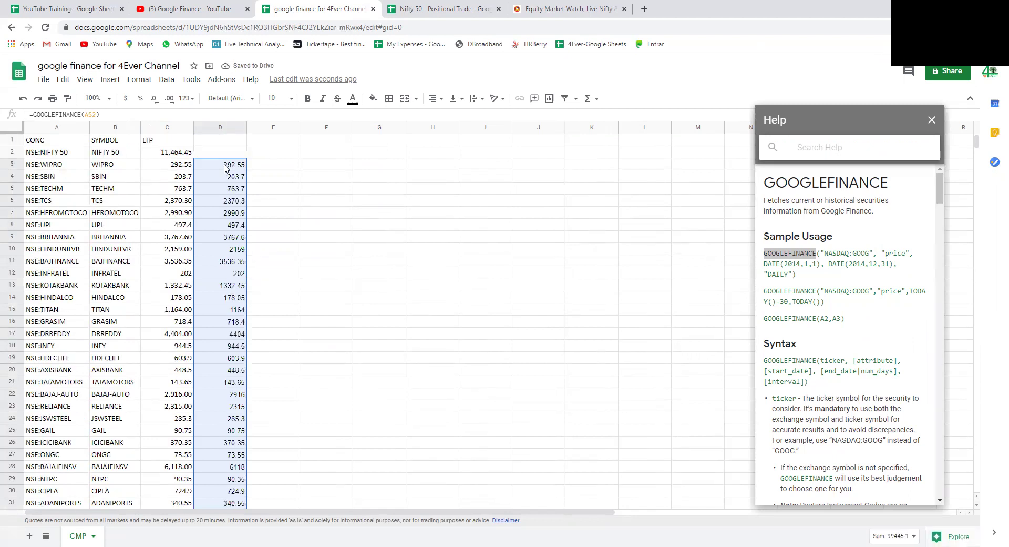
# Enter the formula =STDEV(D3,C3) in cell E3 to compare the fetched price with the LTP.
pyautogui.click(275, 165)
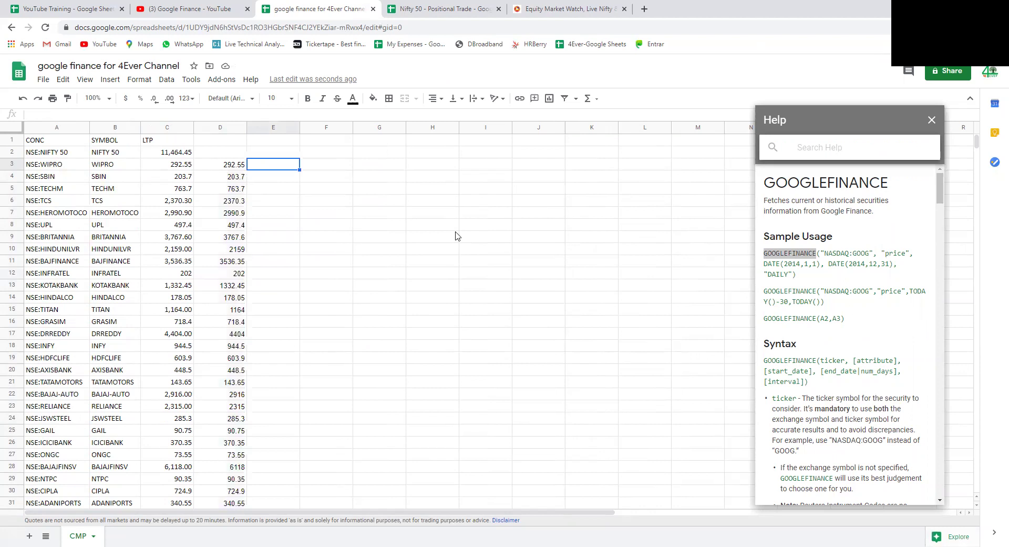
pyautogui.write('=')
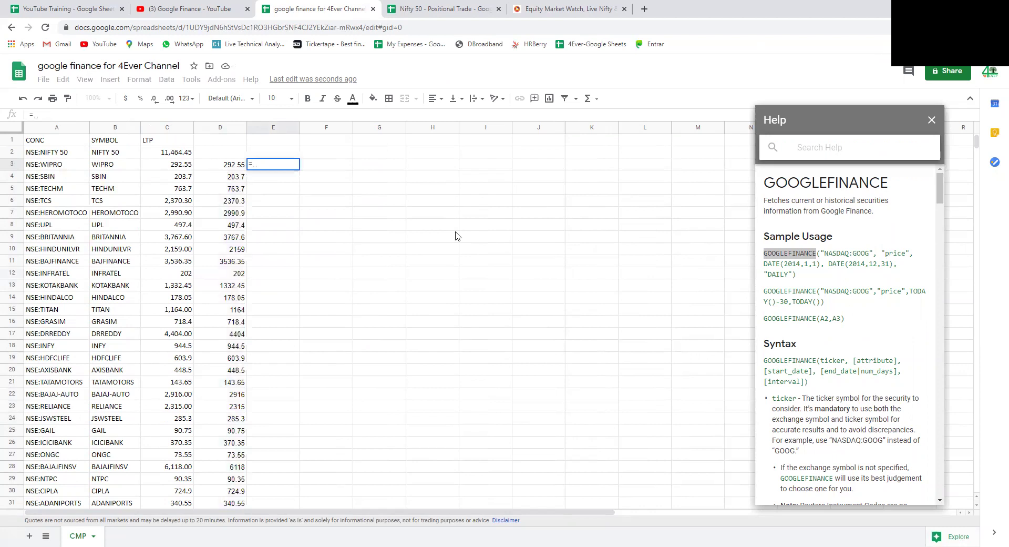
pyautogui.write('std')
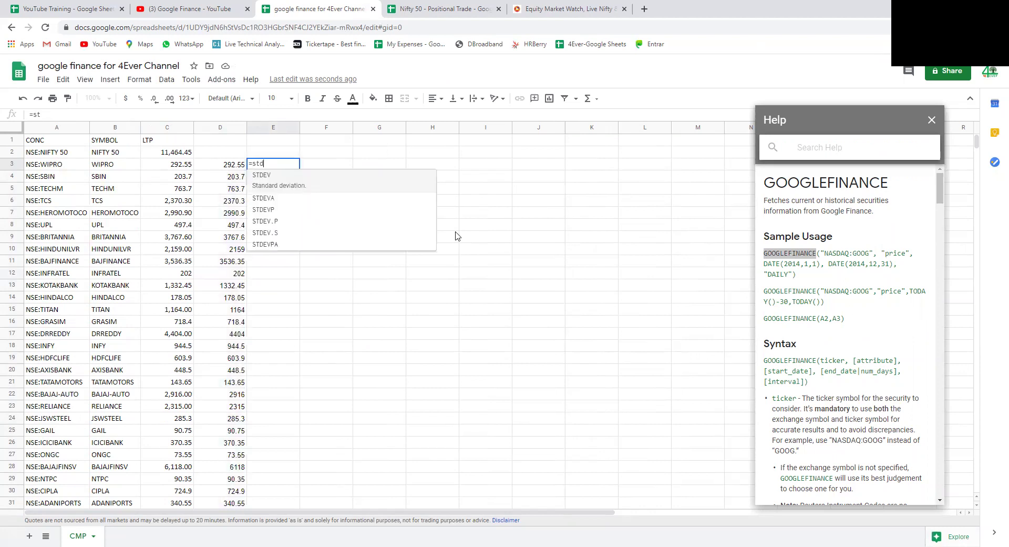
pyautogui.press('Tab')
pyautogui.press('Left')
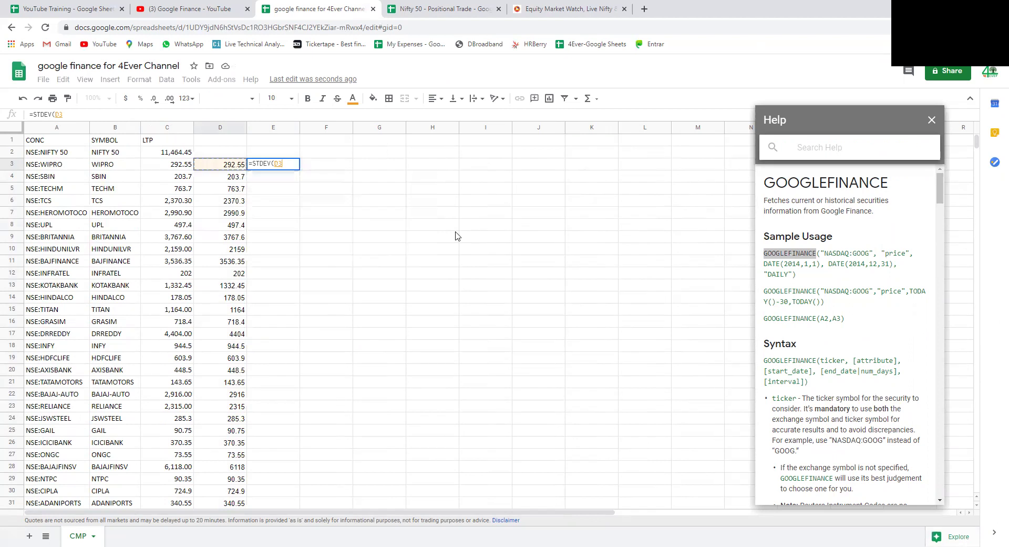
pyautogui.write(',')
pyautogui.press('Left')
pyautogui.press('Left')
pyautogui.press('Return')
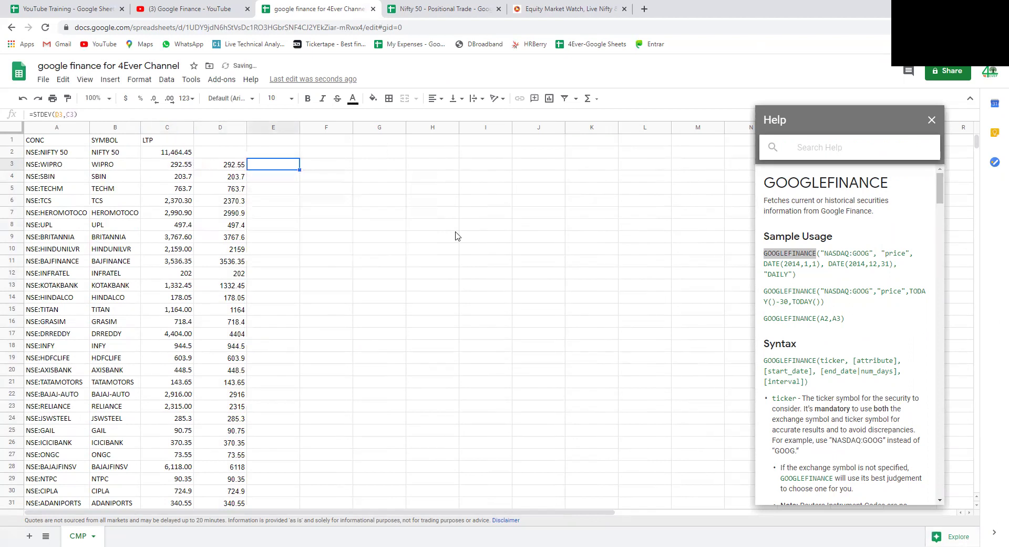
# Fill the STDEV formula from E3 down column E to row 52 and check the results.
pyautogui.press('Left')
pyautogui.hotkey('ctrl', 'Down')
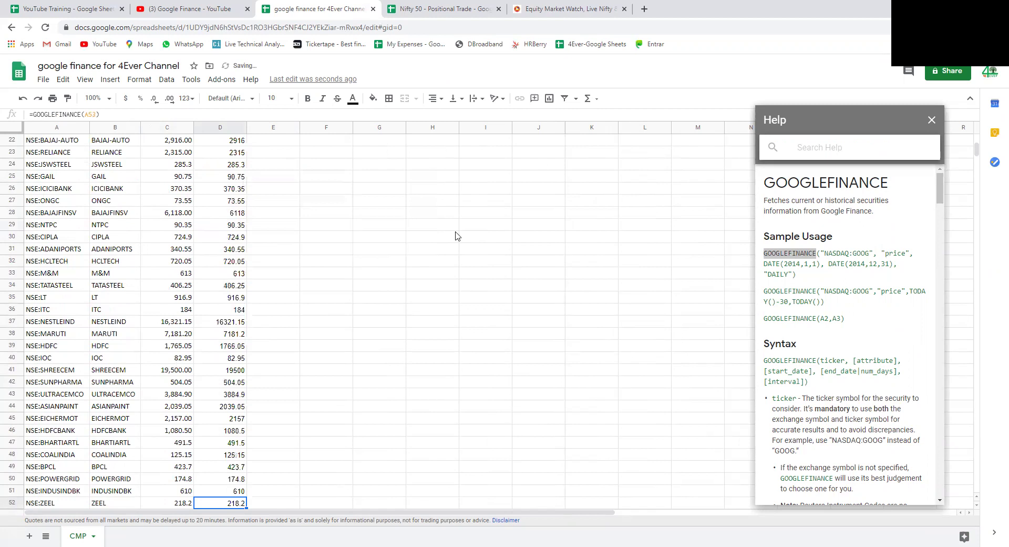
pyautogui.press('Right')
pyautogui.hotkey('ctrl', 'shift', 'Up')
pyautogui.hotkey('ctrl', 'd')
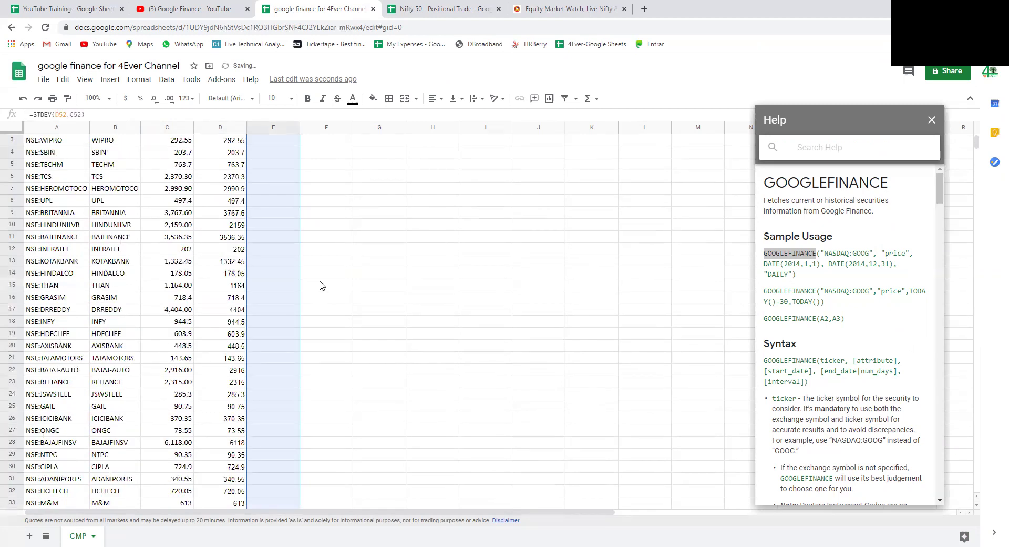
pyautogui.scroll(-5, 323, 286)
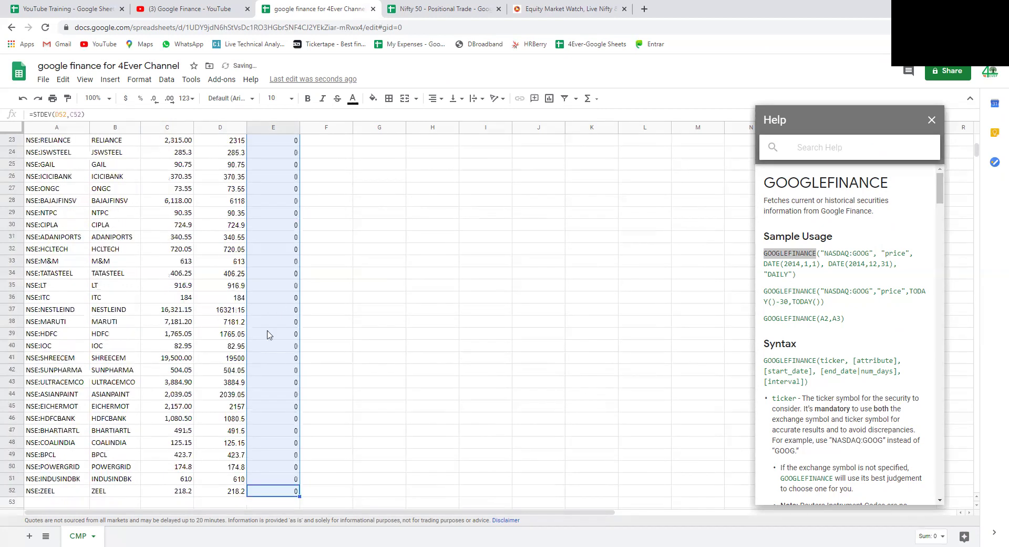
pyautogui.scroll(5, 268, 335)
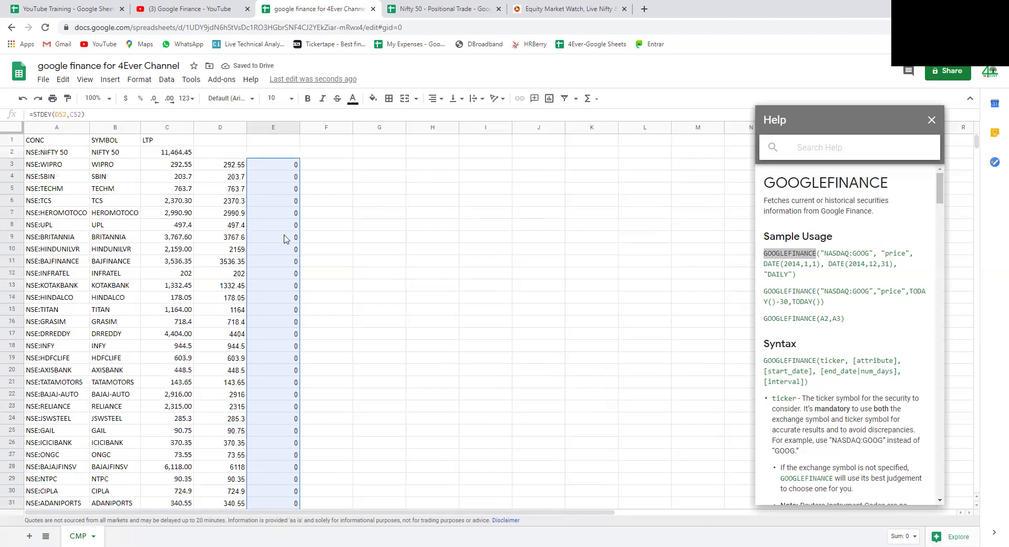
# Show the GOOGLEFINANCE formula of cell D3 and switch to the Google Finance playlist on YouTube.
pyautogui.hotkey('ctrl', 'Up')
pyautogui.press('Left')
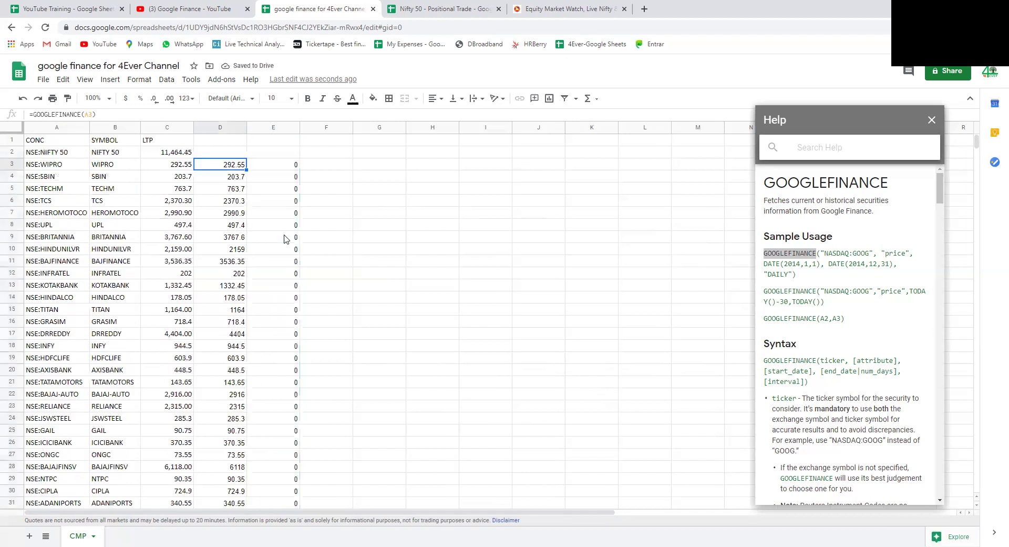
pyautogui.click(53, 114)
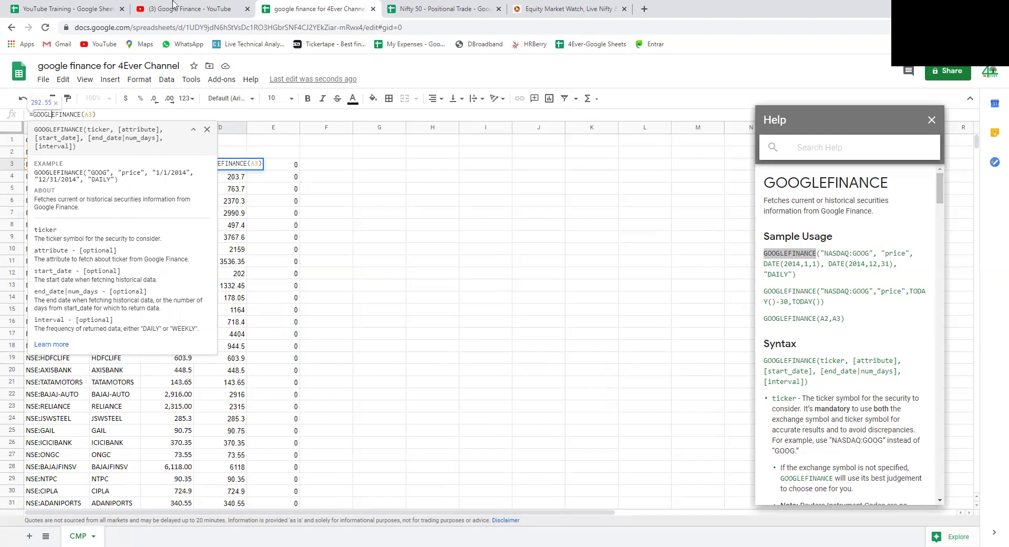
pyautogui.hotkey('ctrl', 'shift', 'Tab')
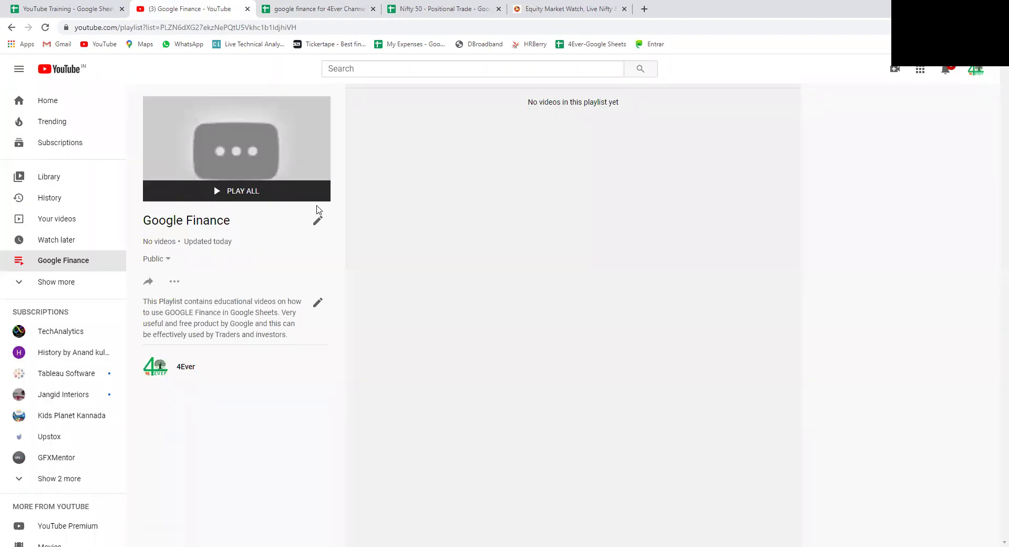